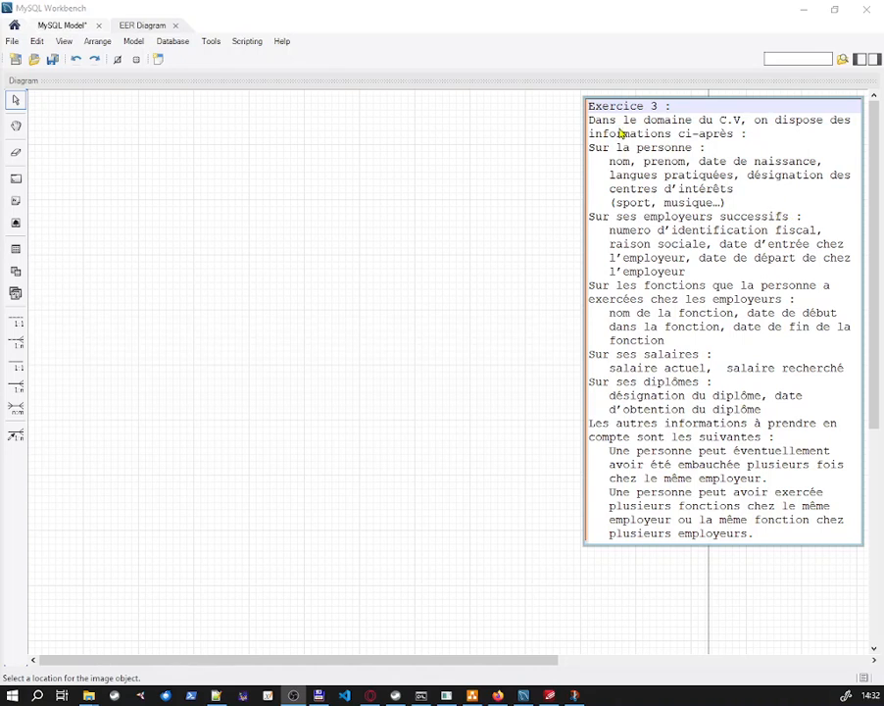
# Place a new table in the empty area of the diagram and name it Personne.
pyautogui.moveTo(668, 162)
pyautogui.mouseDown()
pyautogui.moveTo(639, 167)
pyautogui.moveTo(668, 169)
pyautogui.moveTo(665, 162)
pyautogui.mouseUp()
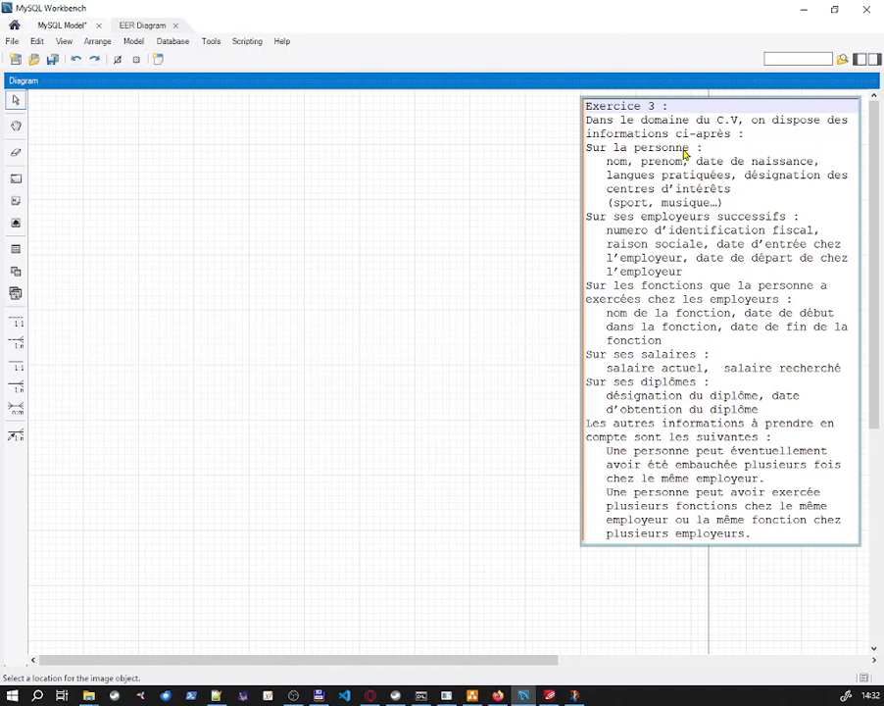
pyautogui.click(15, 249)
pyautogui.click(187, 177)
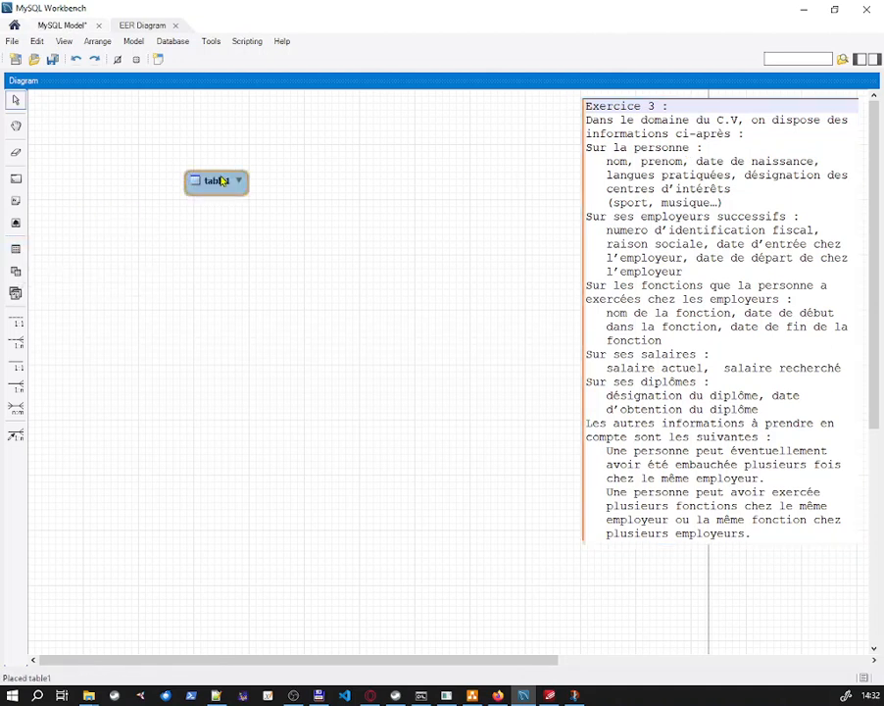
pyautogui.click(223, 184)
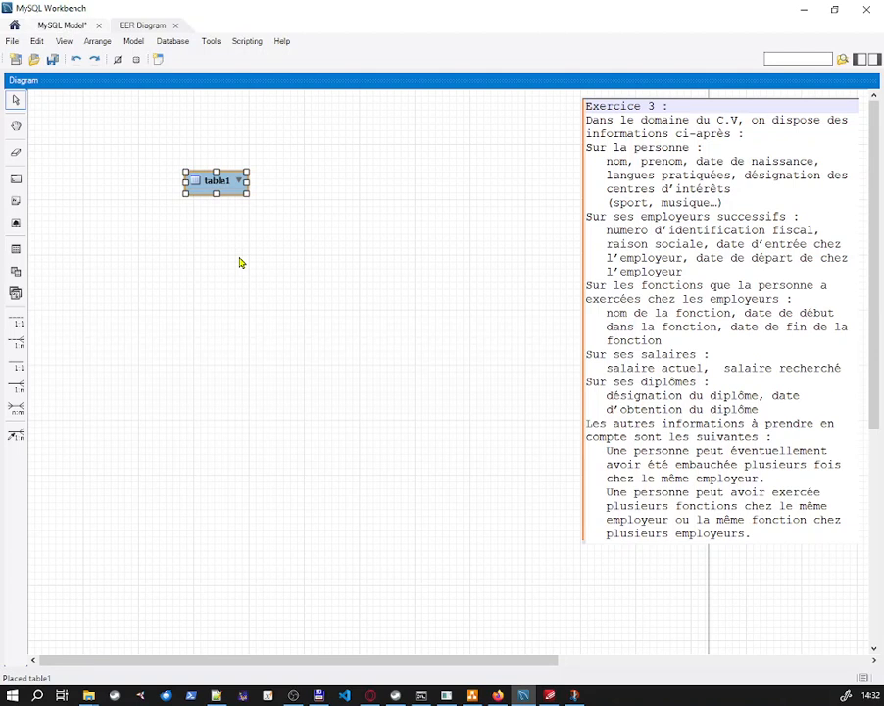
pyautogui.write('P')
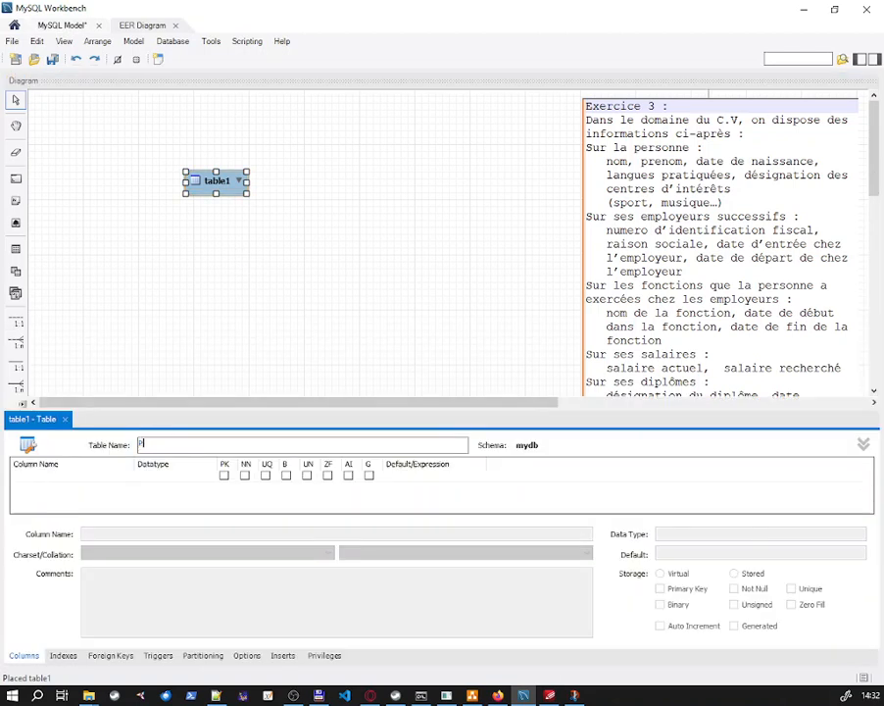
pyautogui.write('ersonne')
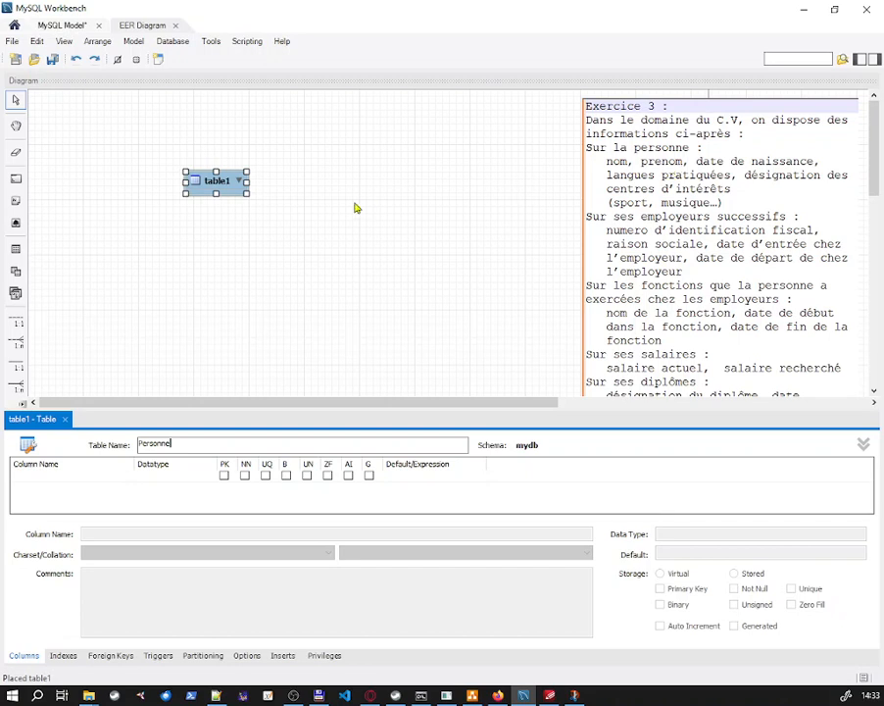
# Add an INT column nss to the Personne table as its primary key, not null and unique.
pyautogui.doubleClick(100, 477)
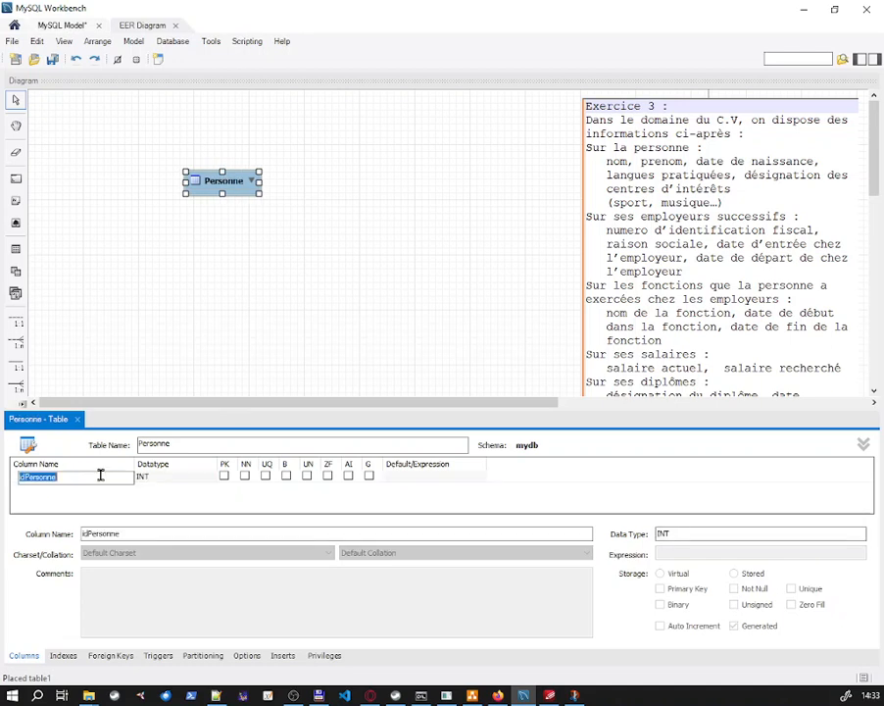
pyautogui.write('a')
pyautogui.press('BackSpace')
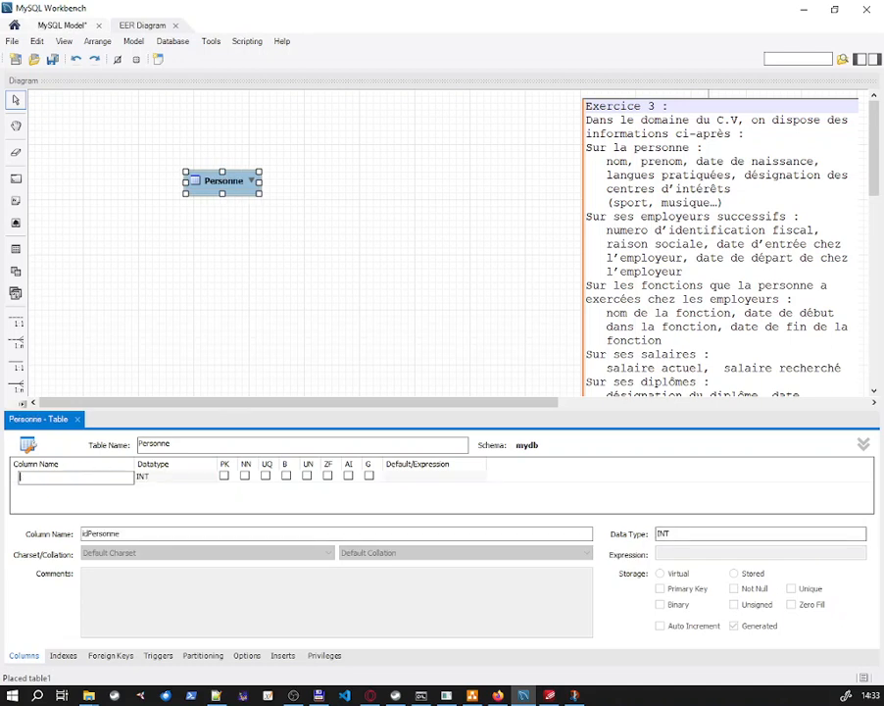
pyautogui.write('nom')
pyautogui.click(224, 477)
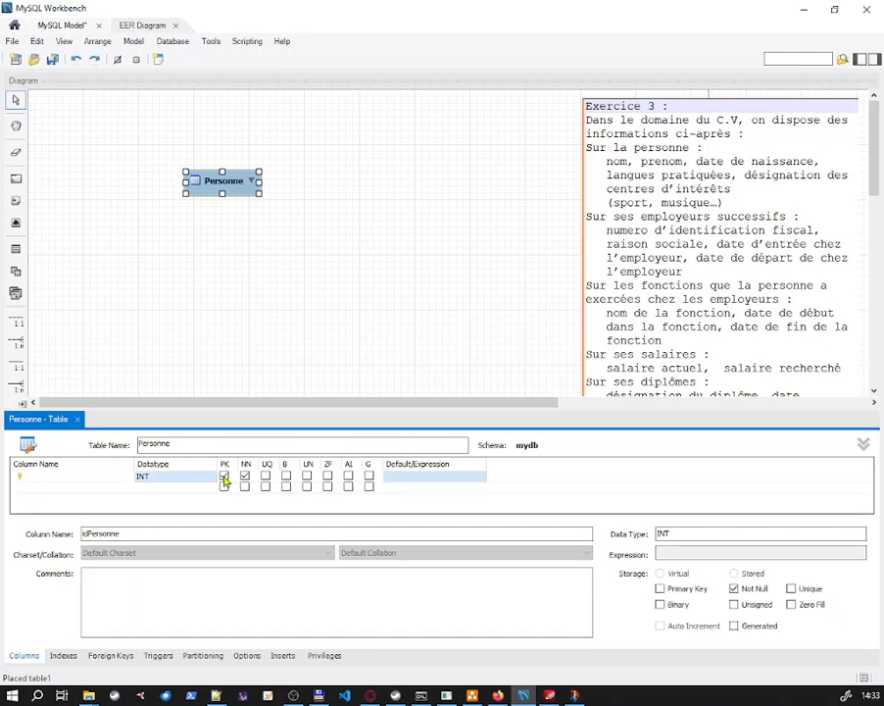
pyautogui.click(225, 476)
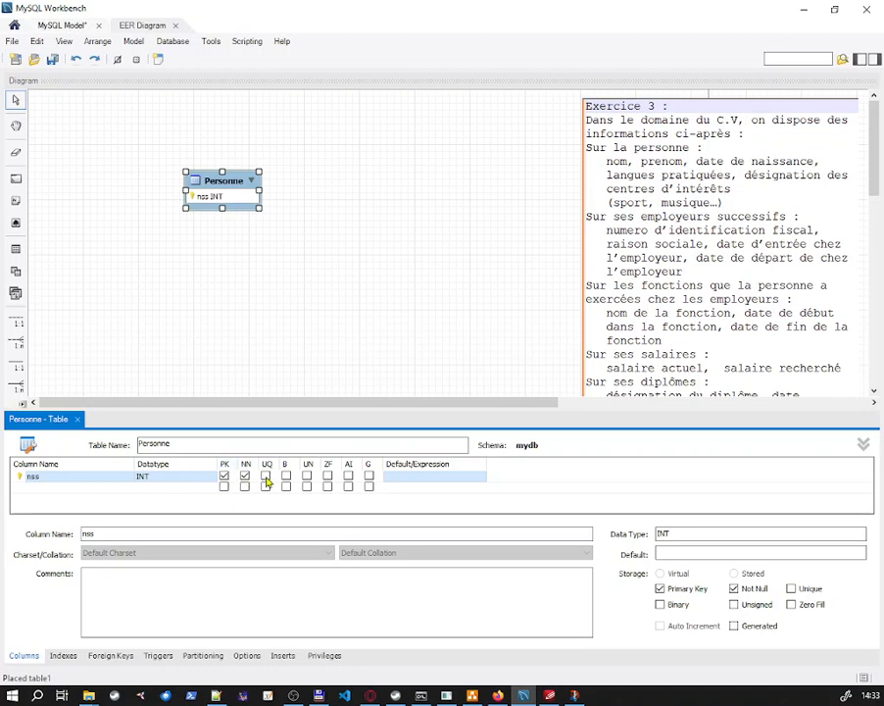
pyautogui.click(266, 475)
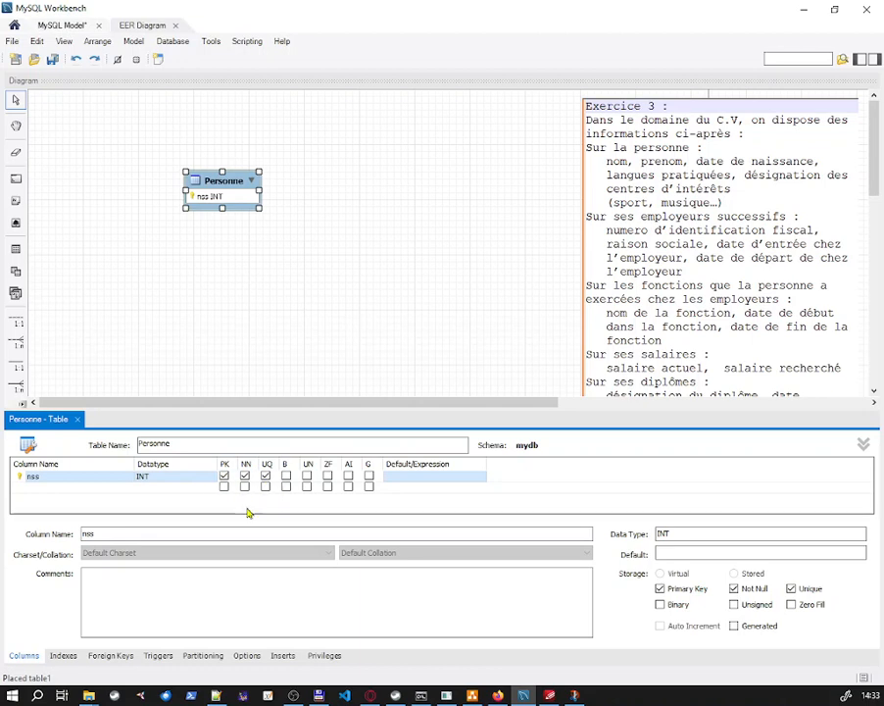
# Add a not-null VARCHAR(45) column named nom to the Personne table.
pyautogui.click(59, 490)
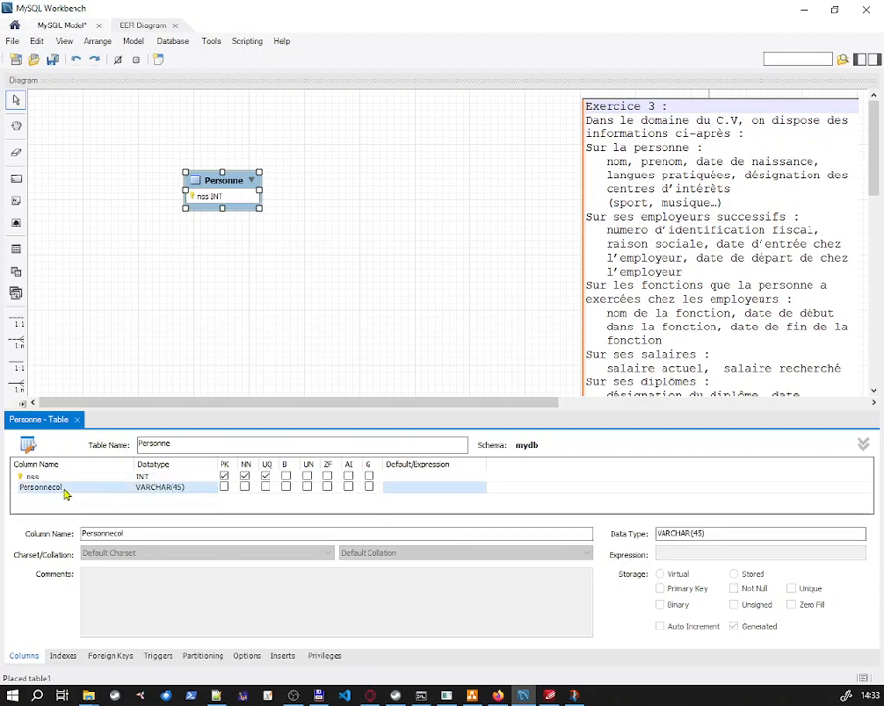
pyautogui.doubleClick(66, 491)
pyautogui.write('nom')
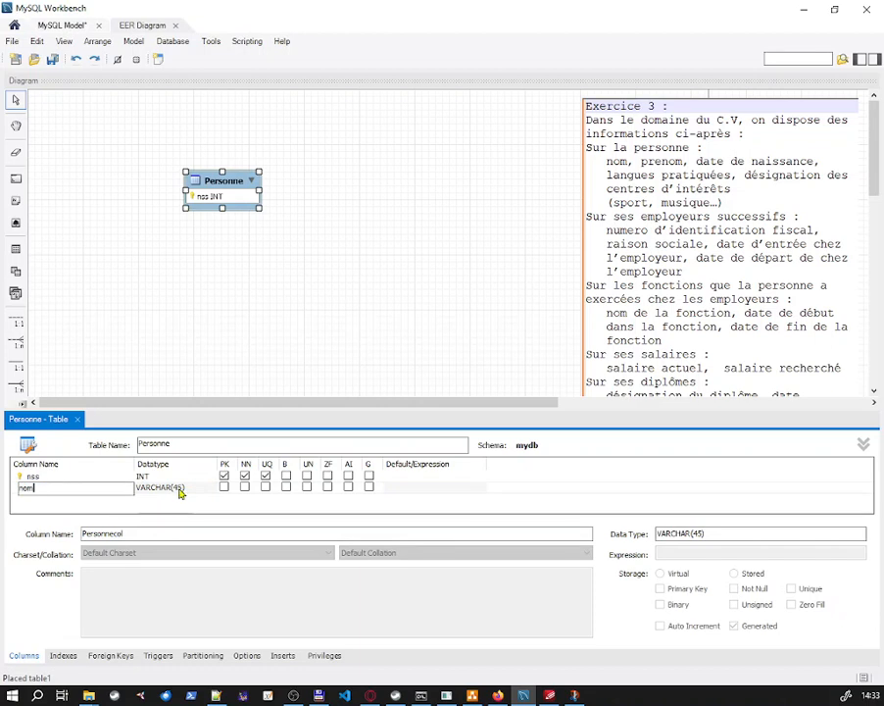
pyautogui.click(245, 495)
pyautogui.click(245, 488)
# Add a not-null VARCHAR(45) column named prenom to the Personne table.
pyautogui.click(61, 499)
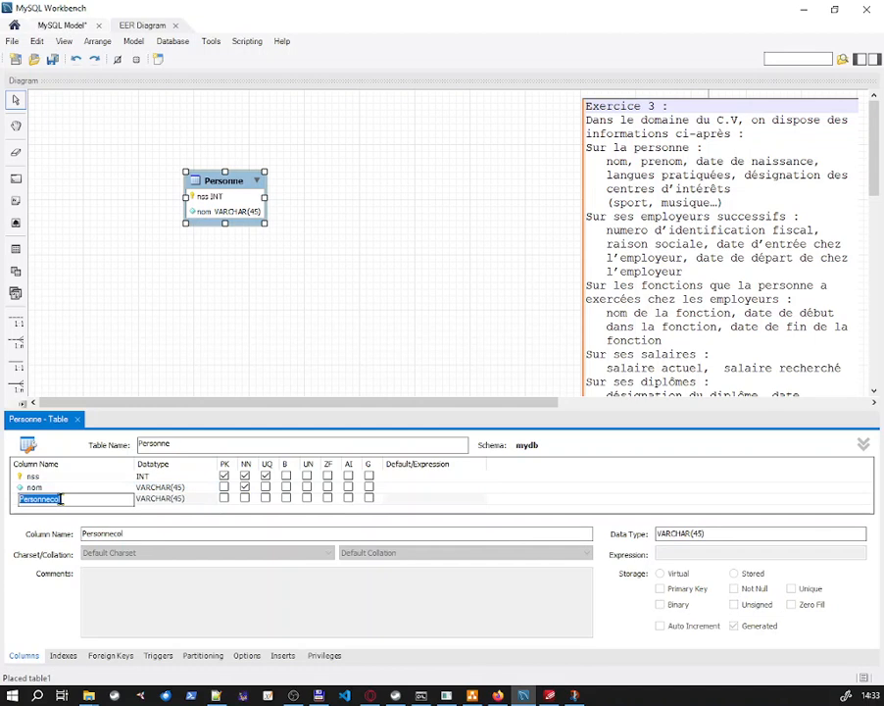
pyautogui.write('prenom')
pyautogui.click(244, 498)
pyautogui.click(244, 498)
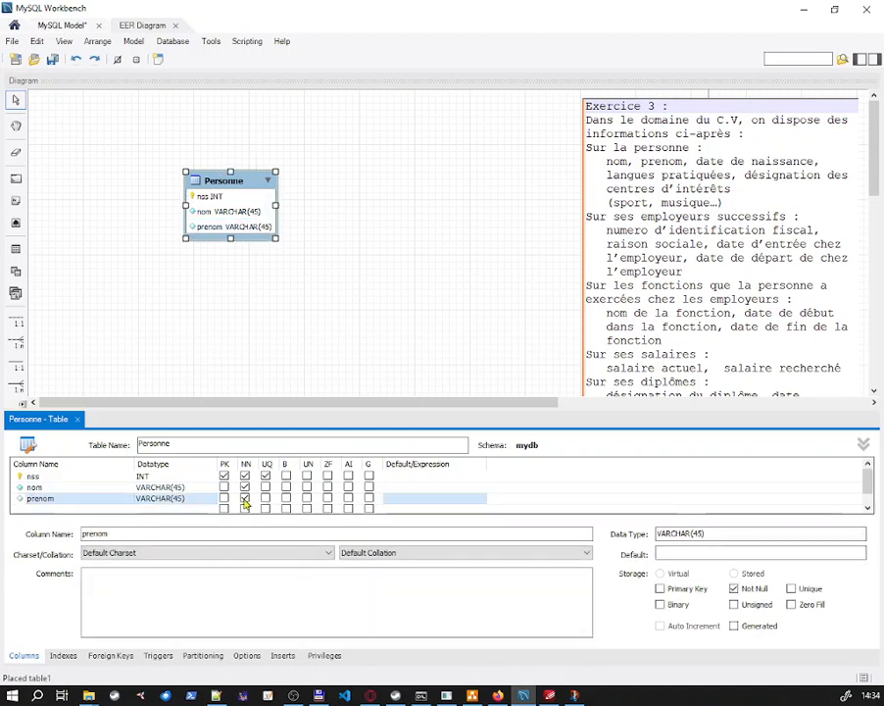
# Add a datenaissance column to the Personne table with the DATE type and mark it not null.
pyautogui.click(69, 510)
pyautogui.click(56, 510)
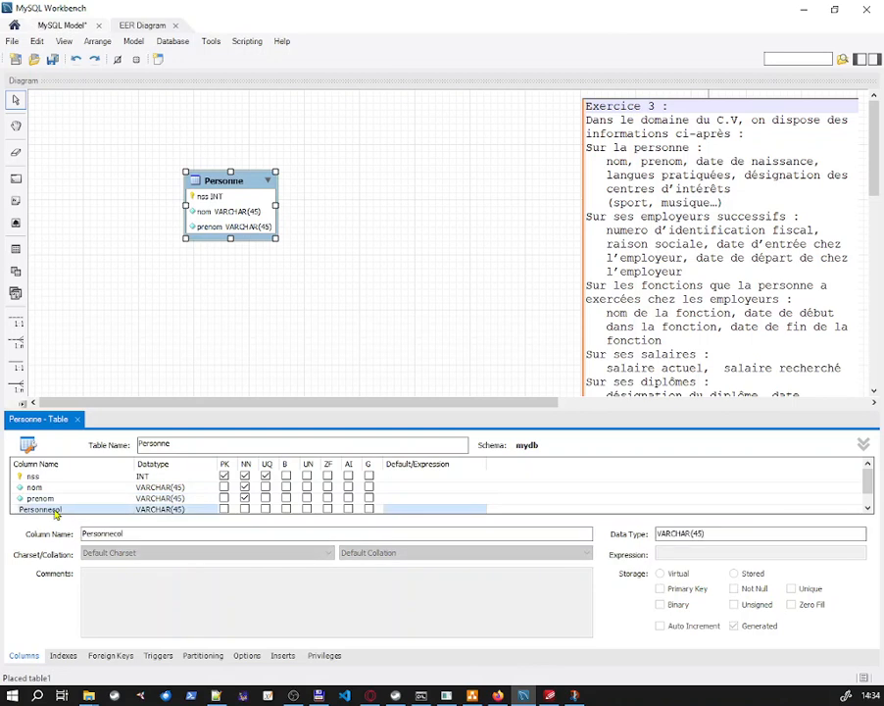
pyautogui.doubleClick(55, 511)
pyautogui.write('d')
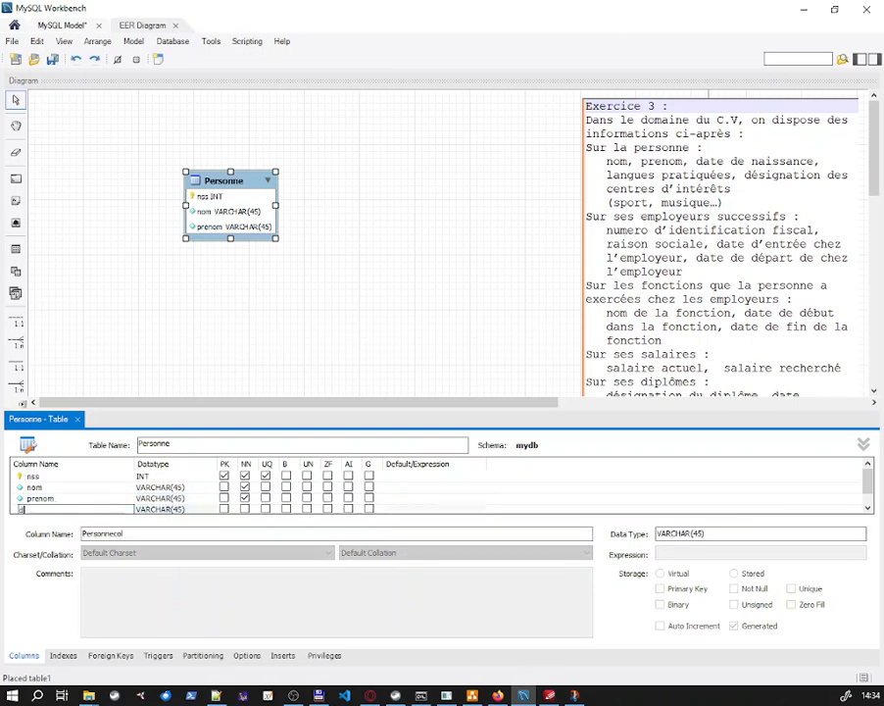
pyautogui.write('atenaissance')
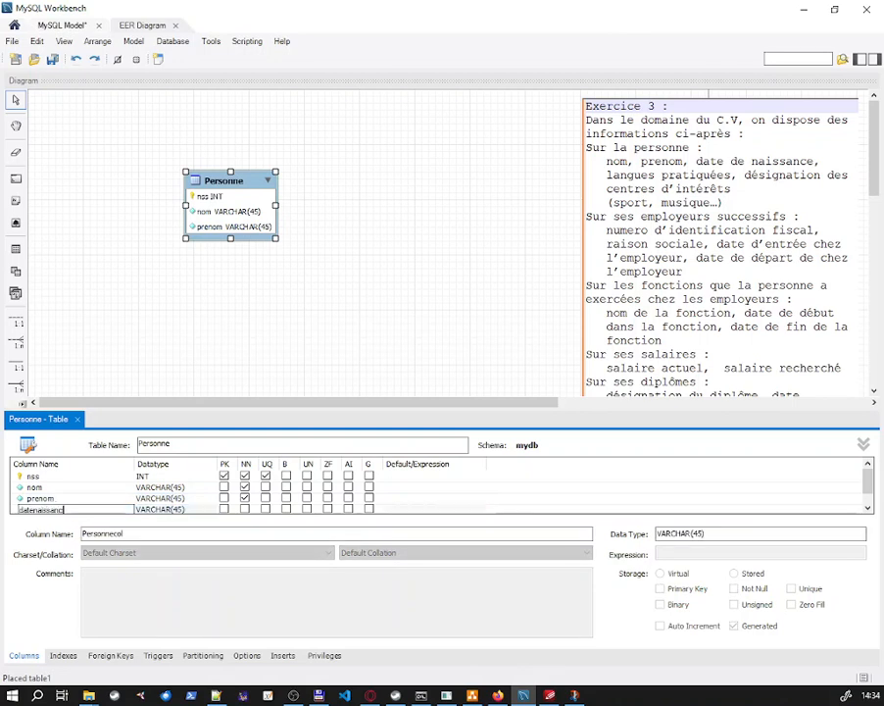
pyautogui.press('Return')
pyautogui.doubleClick(196, 510)
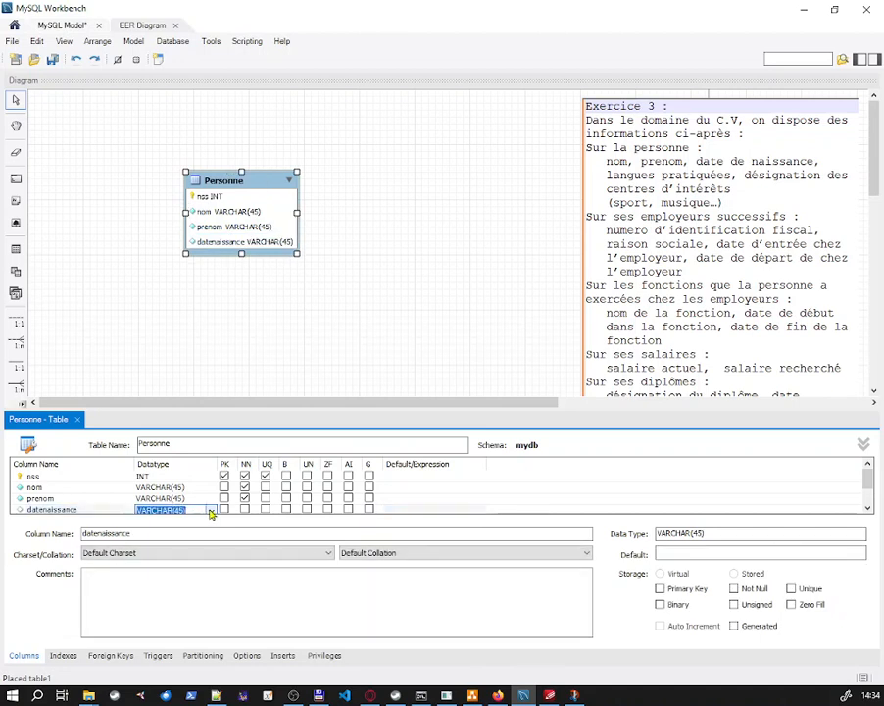
pyautogui.click(210, 510)
pyautogui.click(156, 314)
pyautogui.click(244, 510)
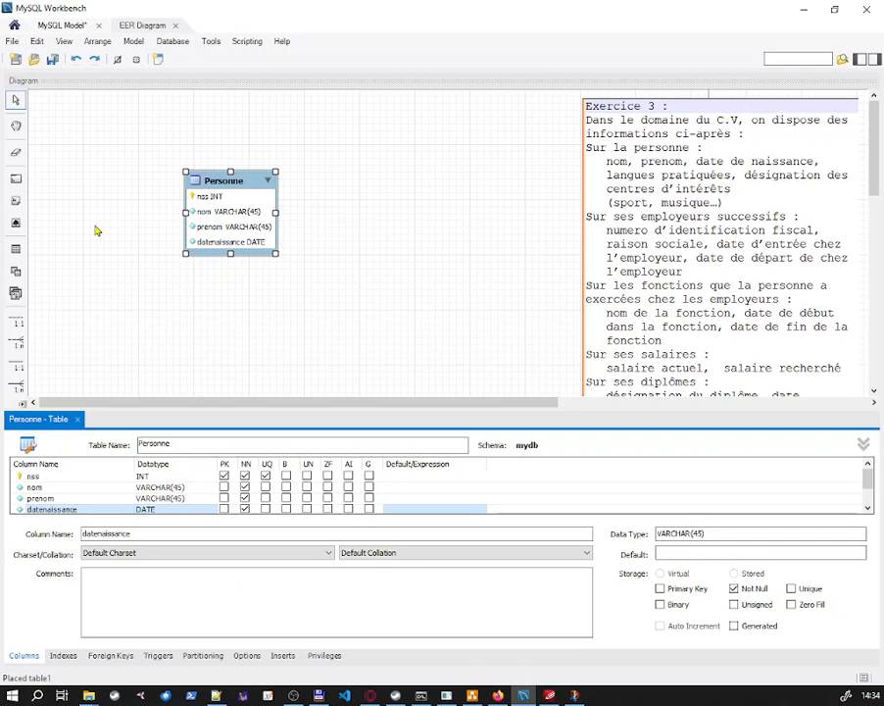
# Place a second table to the left of Personne and name it Langues.
pyautogui.click(16, 249)
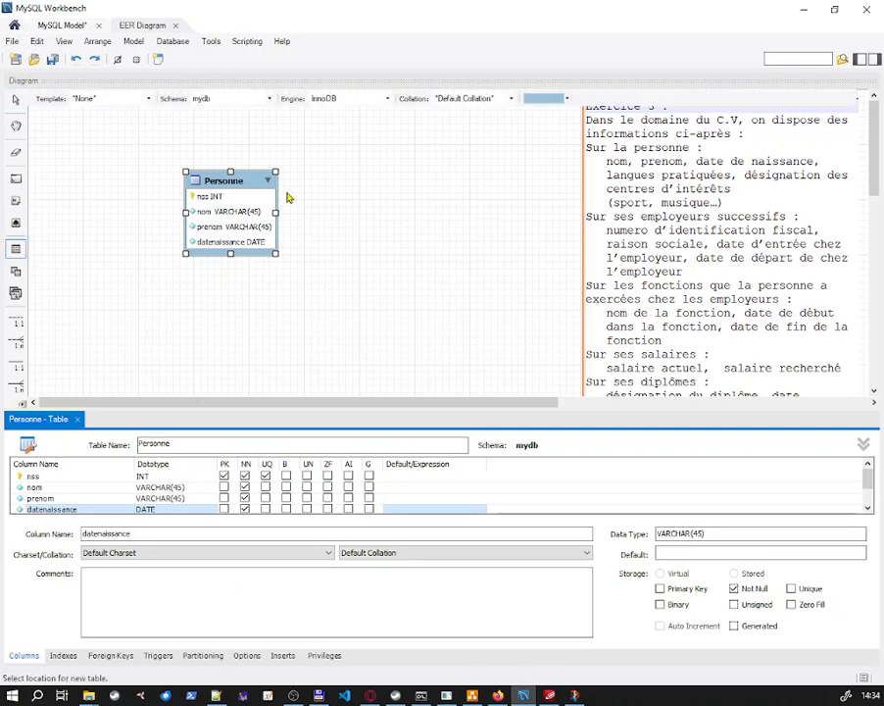
pyautogui.click(89, 201)
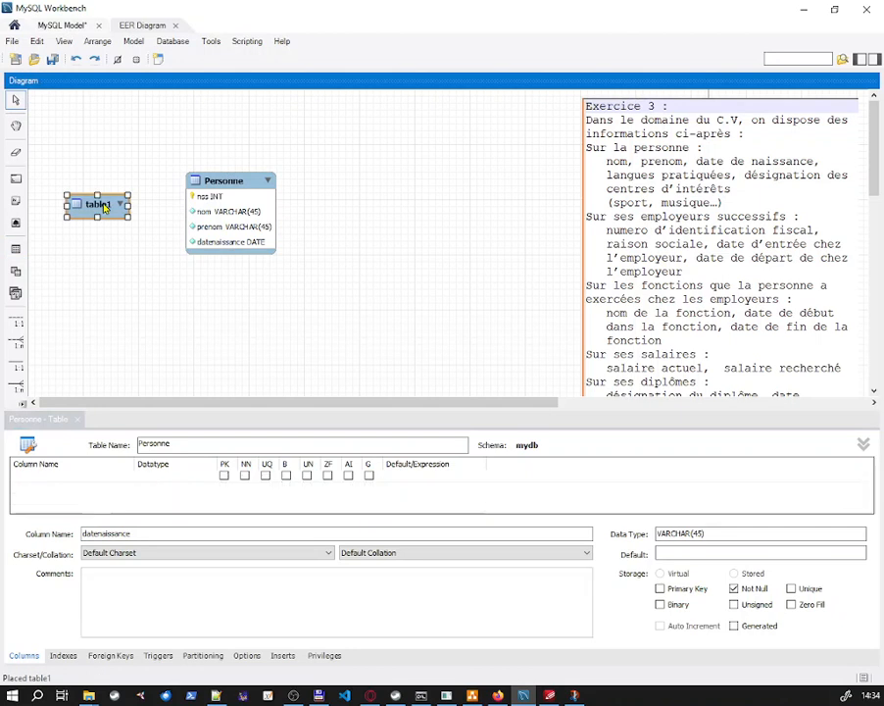
pyautogui.doubleClick(104, 207)
pyautogui.moveTo(170, 444); pyautogui.dragTo(119, 448)
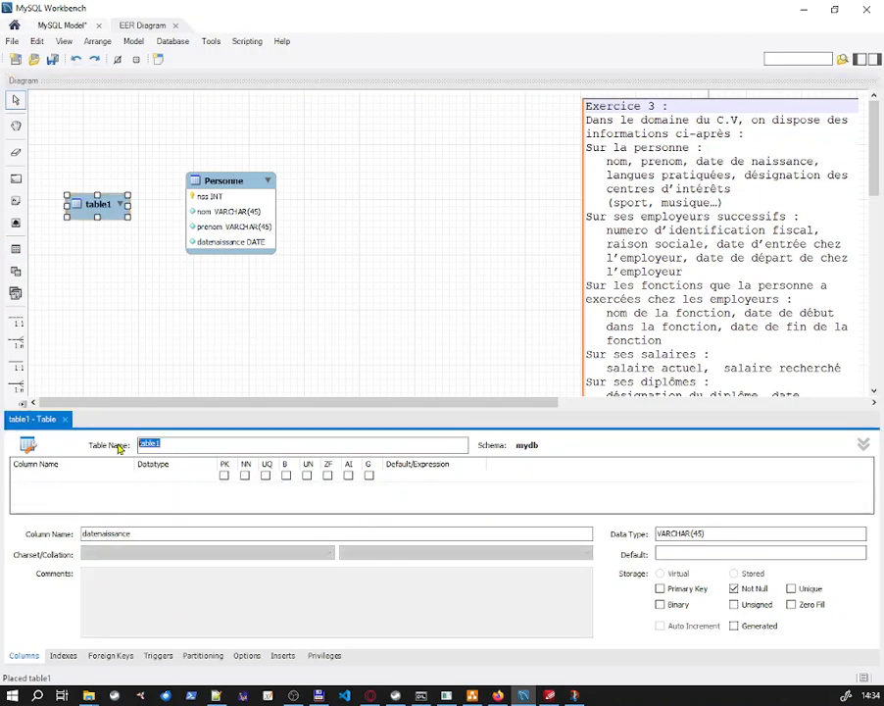
pyautogui.write('Langues')
# Add the primary key column nomLangue to the Langues table with the type VARCHAR(30).
pyautogui.click(83, 477)
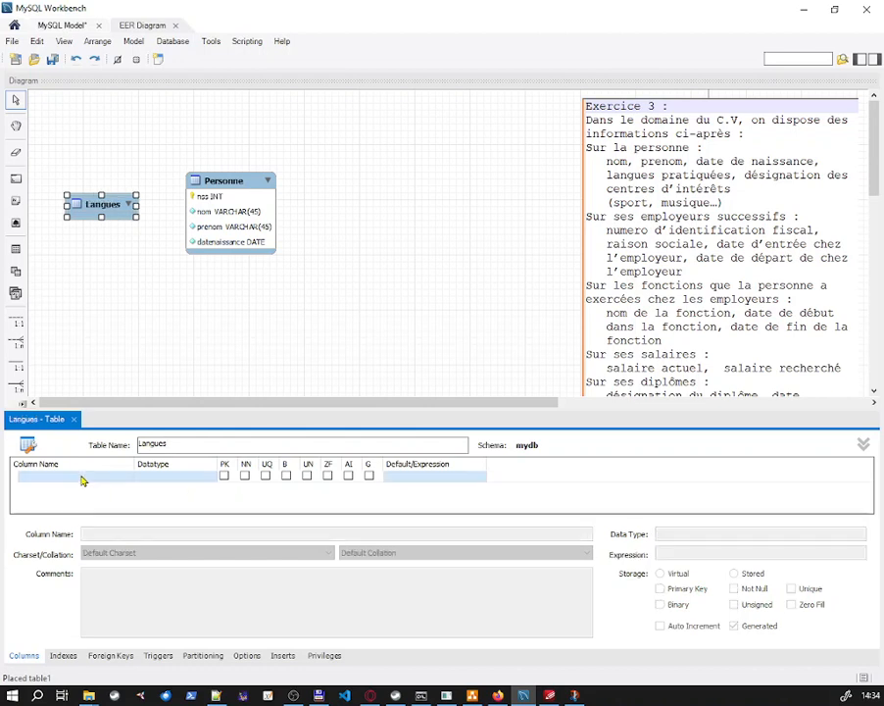
pyautogui.doubleClick(82, 476)
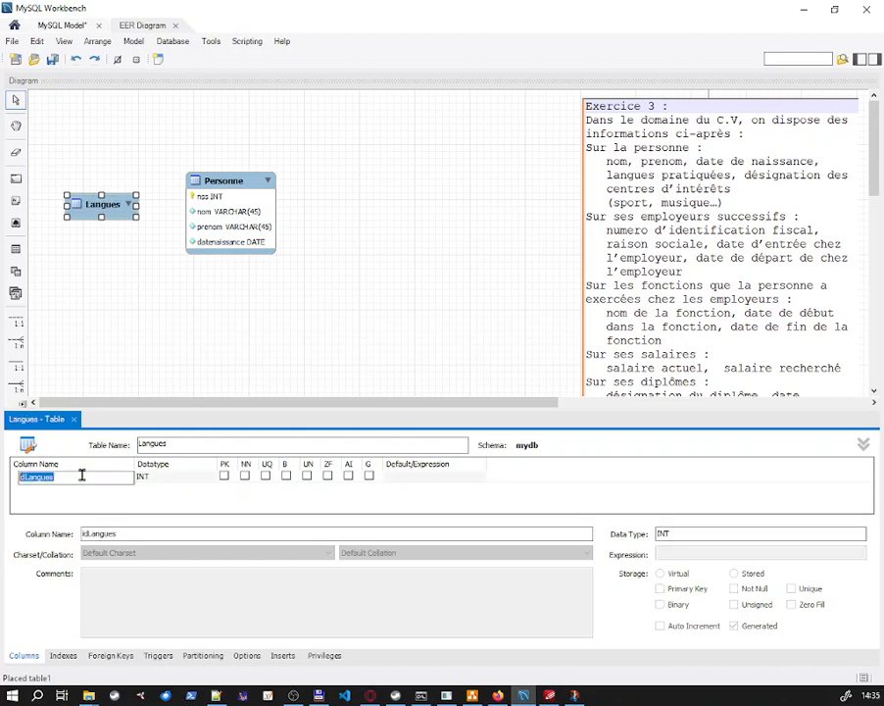
pyautogui.write('nomLangue')
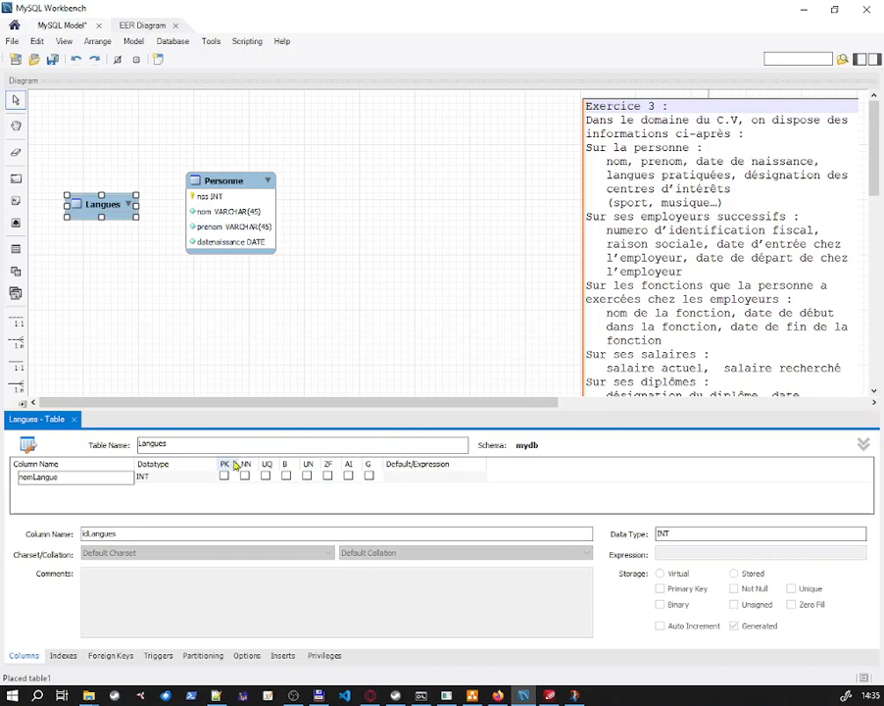
pyautogui.click(211, 480)
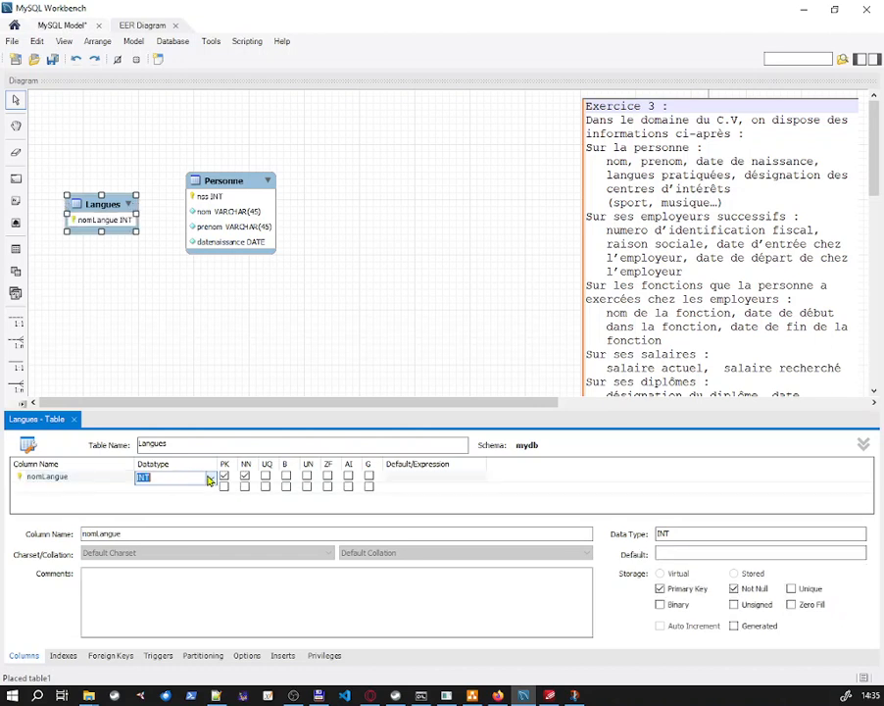
pyautogui.click(210, 480)
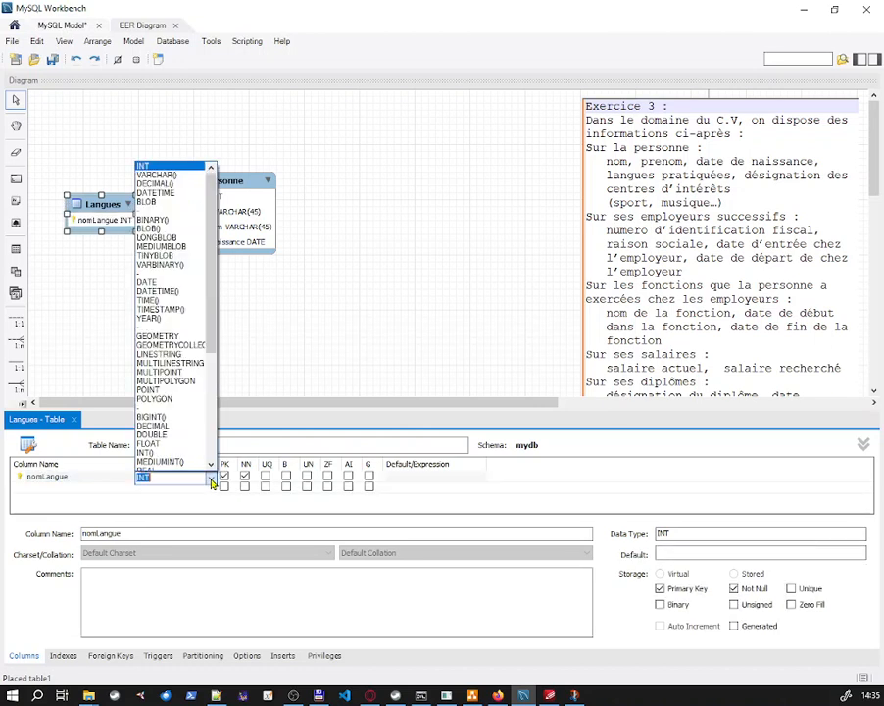
pyautogui.click(166, 177)
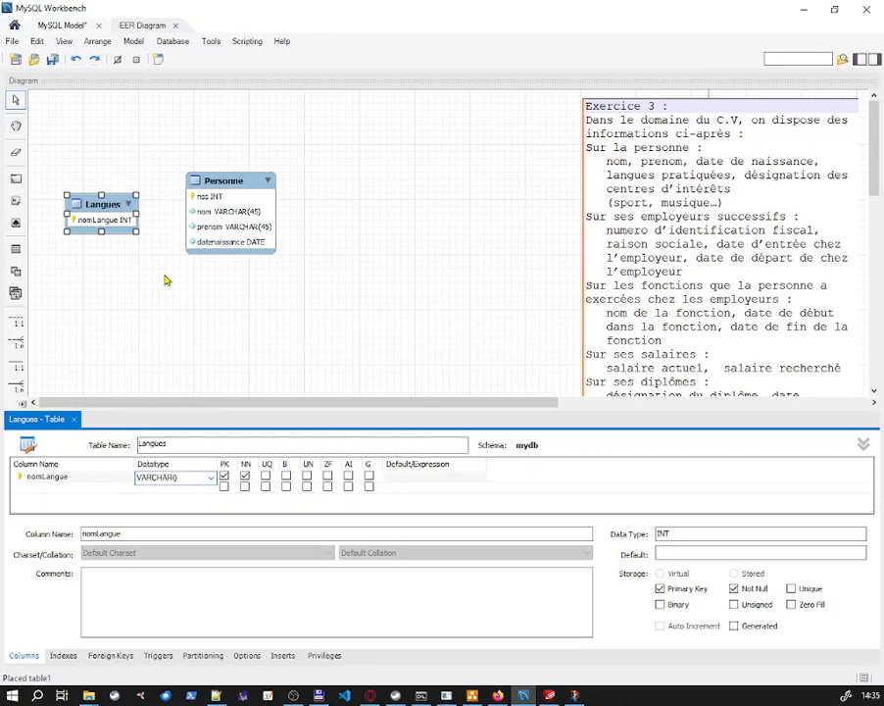
pyautogui.write('30')
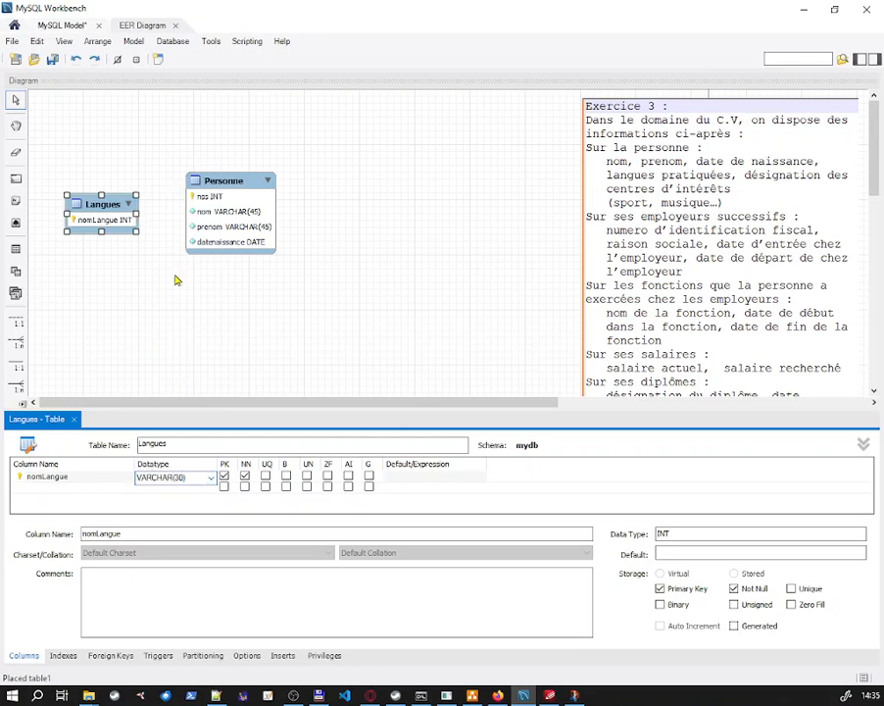
# Add a descriptif column to the Langues table with the type VARCHAR(255).
pyautogui.click(65, 490)
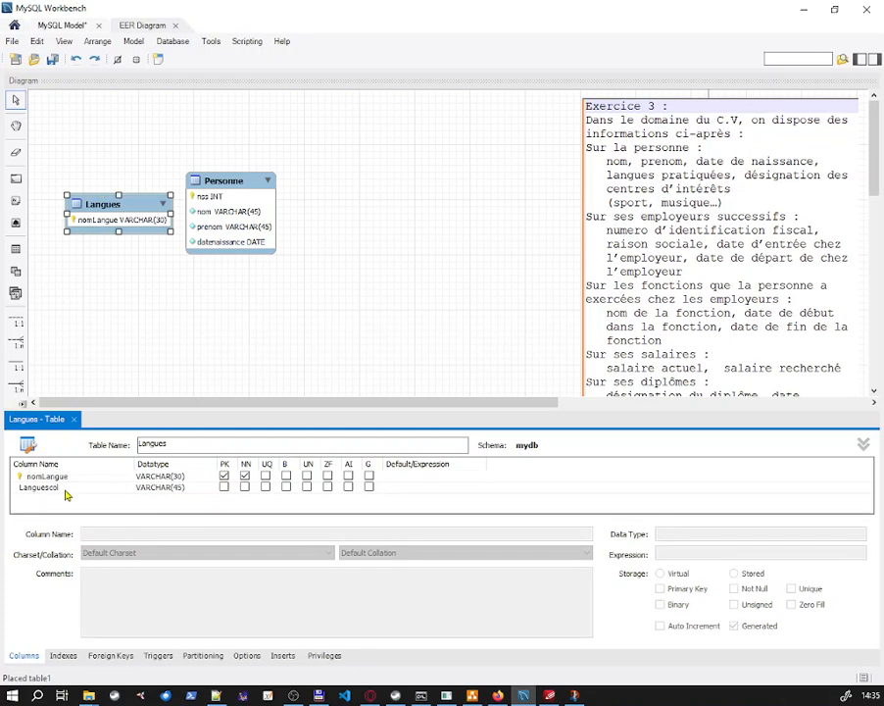
pyautogui.doubleClick(62, 487)
pyautogui.write('de')
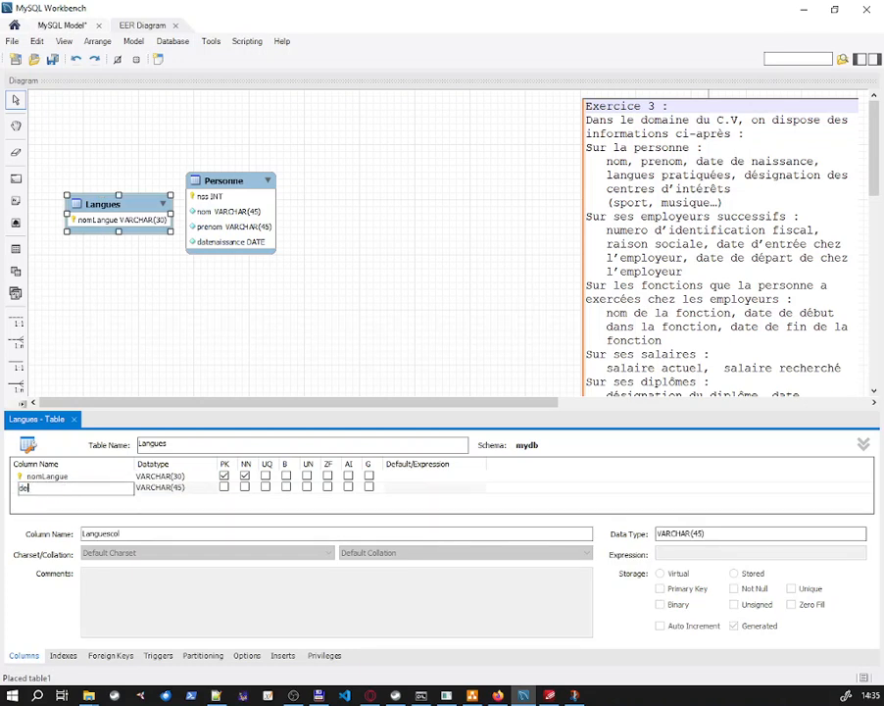
pyautogui.write('scripti')
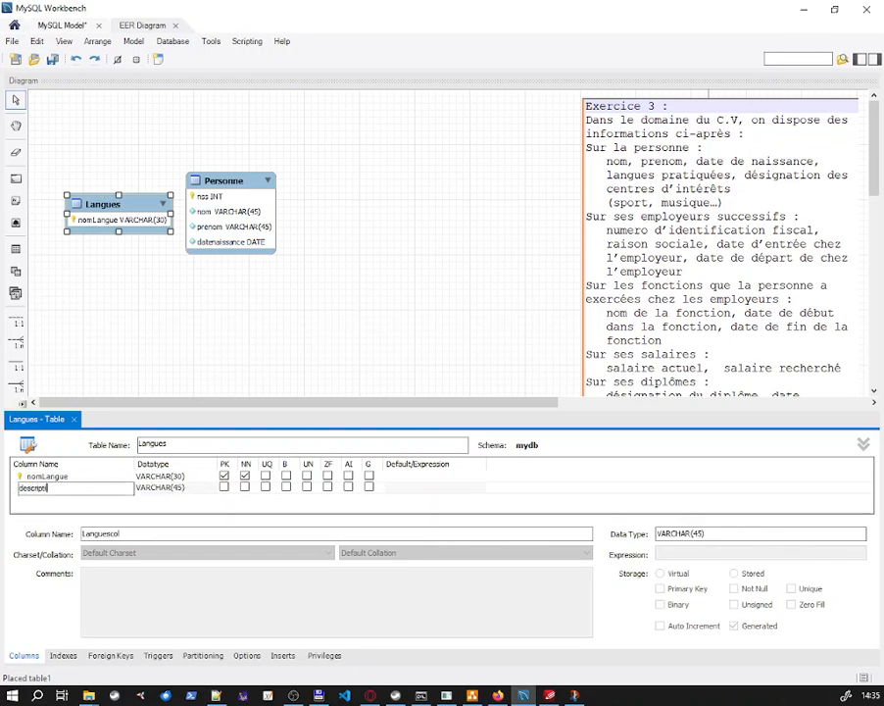
pyautogui.write('f')
pyautogui.click(191, 492)
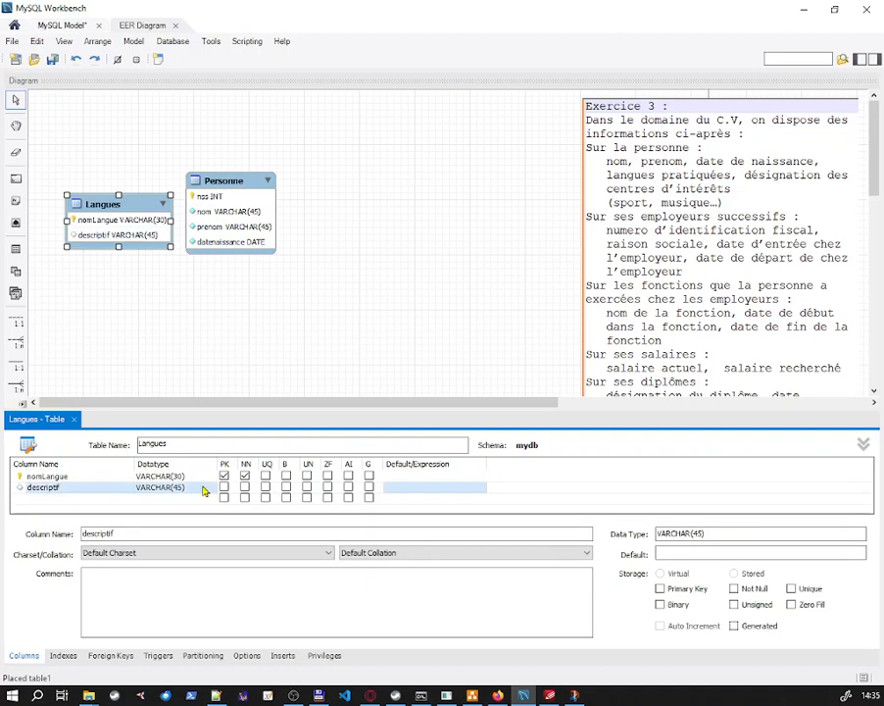
pyautogui.click(198, 487)
pyautogui.click(184, 488)
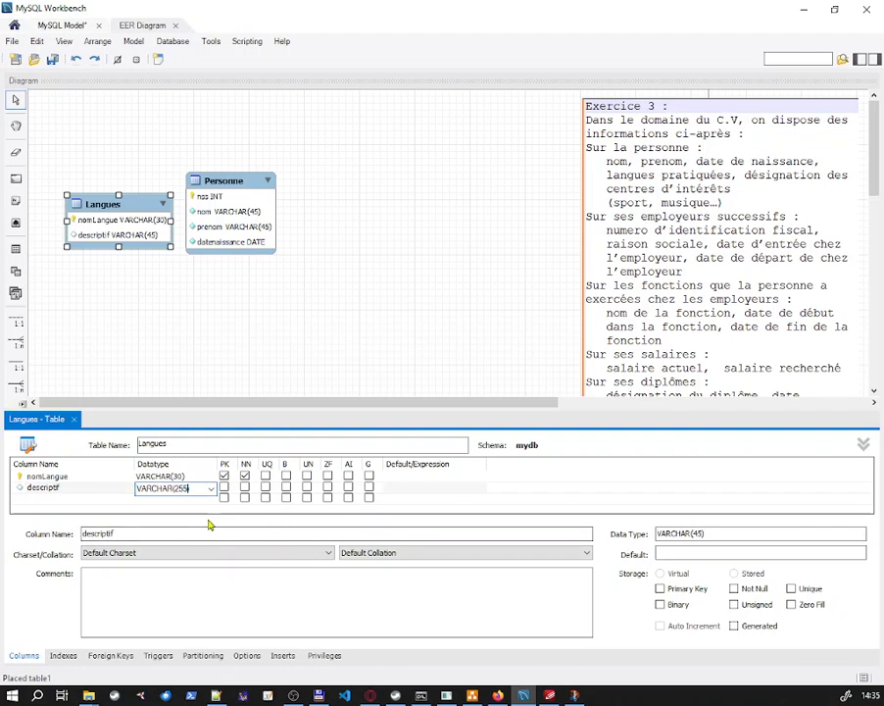
pyautogui.click(425, 507)
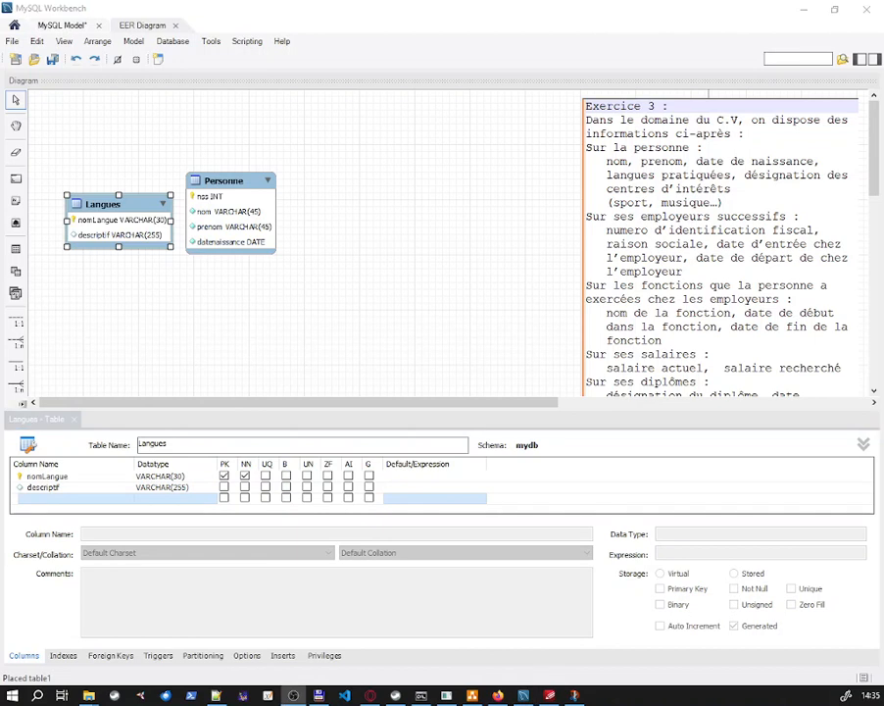
# Move the Personne table farther away from Langues to leave space between them, and close the Langues table editor.
pyautogui.moveTo(232, 183); pyautogui.dragTo(307, 184)
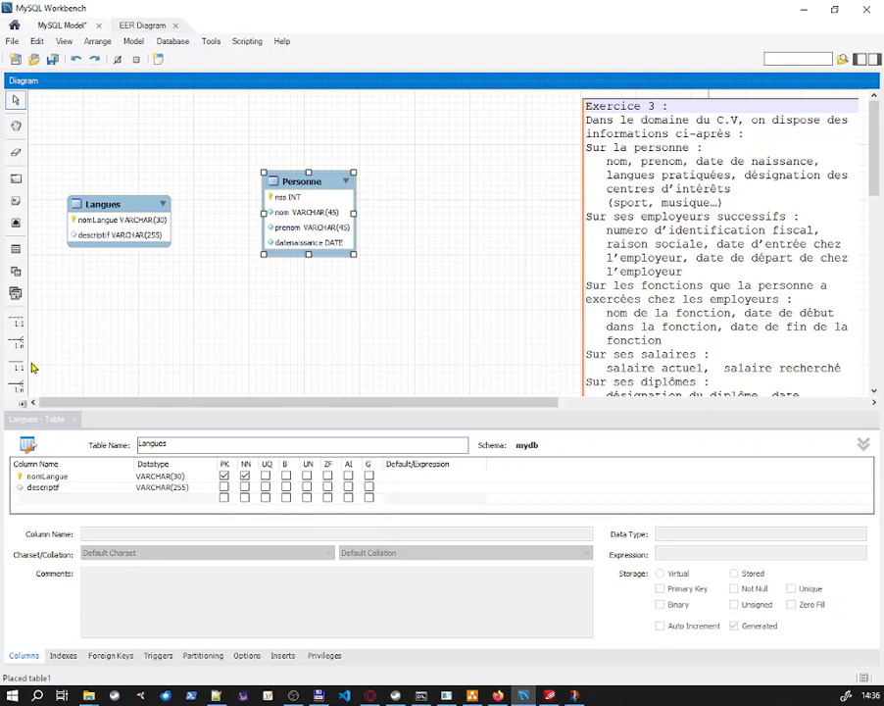
pyautogui.moveTo(63, 410); pyautogui.dragTo(64, 410)
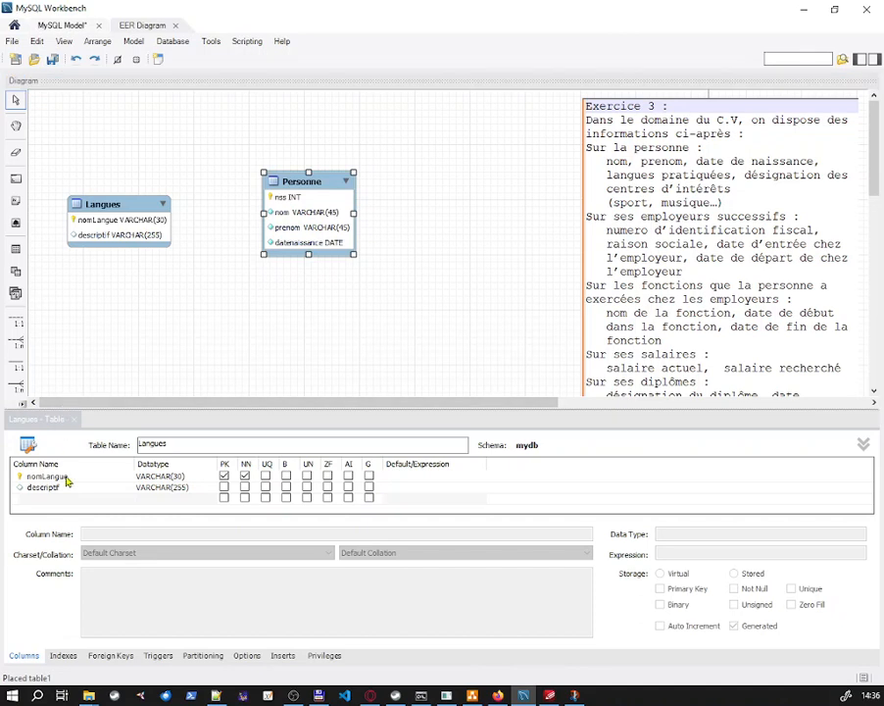
pyautogui.click(863, 444)
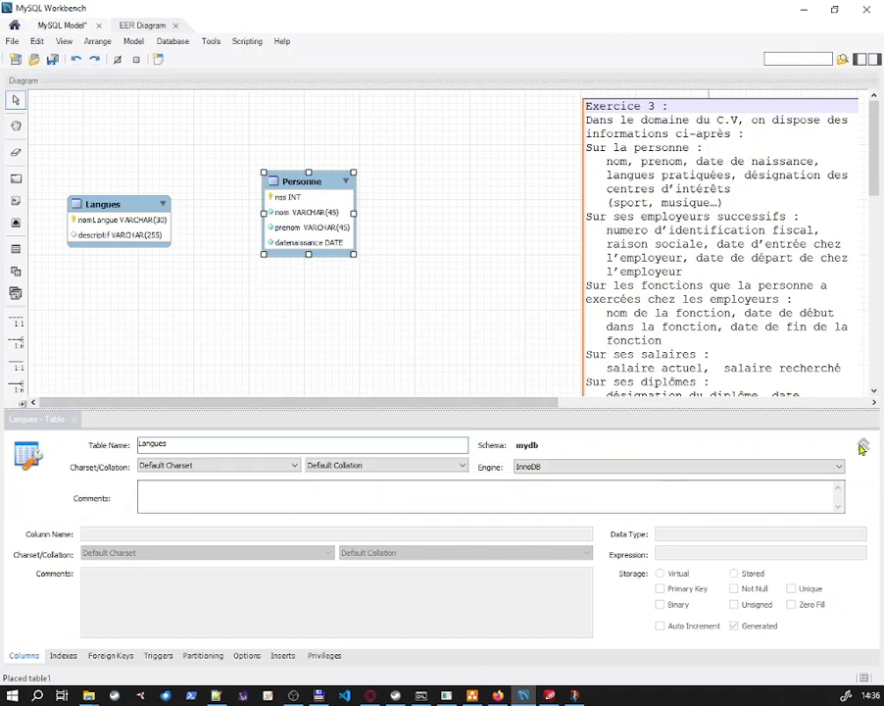
pyautogui.doubleClick(78, 421)
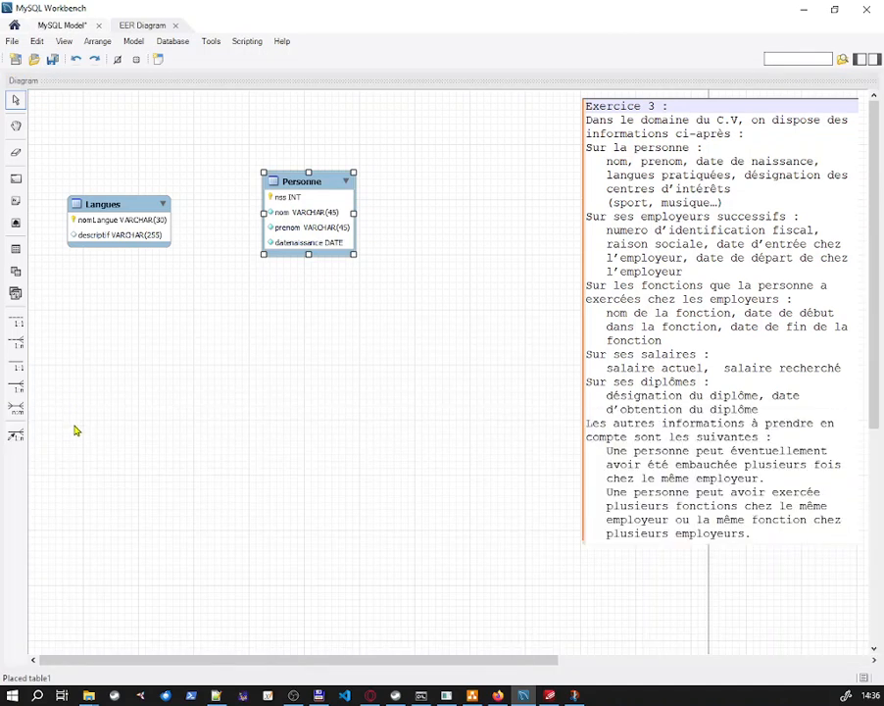
# Create an identifying n:m relationship between the Langues and Personne tables.
pyautogui.click(16, 406)
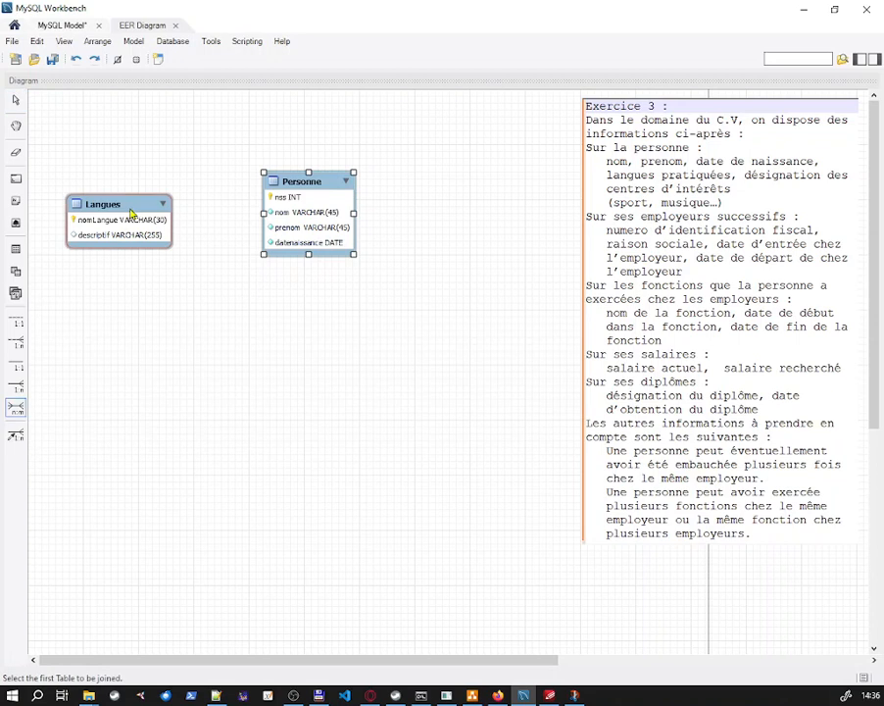
pyautogui.click(133, 213)
pyautogui.click(317, 182)
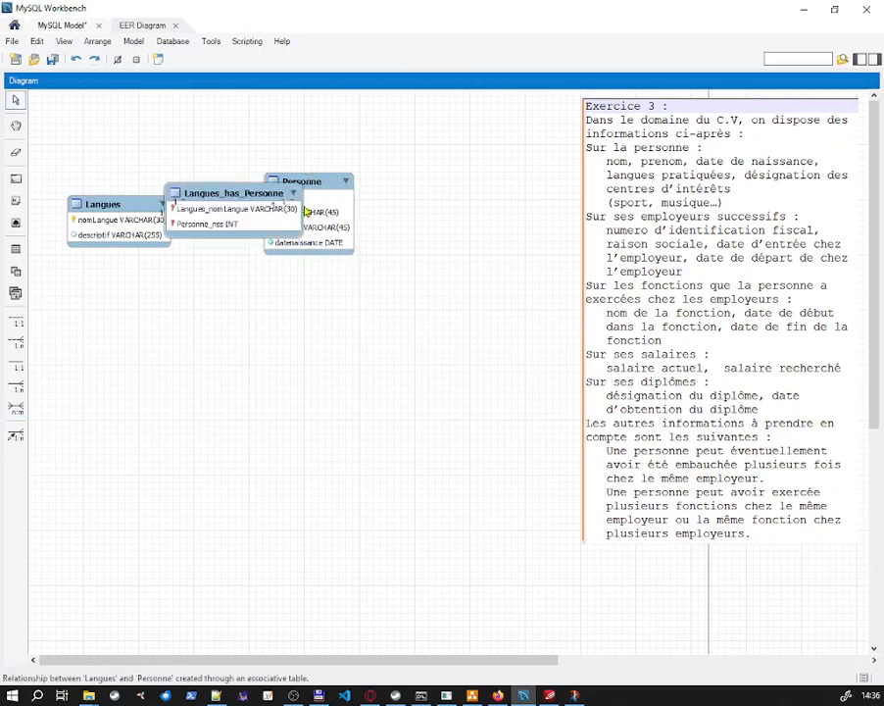
# Spread the tables apart and align them so the associative table sits between Langues and Personne.
pyautogui.moveTo(323, 184); pyautogui.dragTo(458, 182)
pyautogui.moveTo(245, 196); pyautogui.dragTo(295, 206)
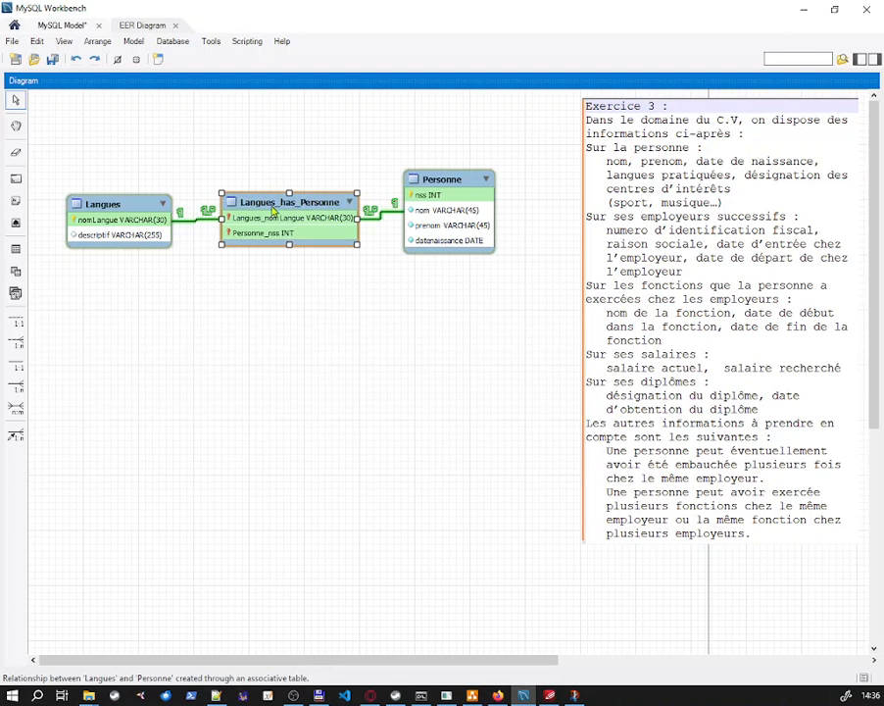
pyautogui.moveTo(147, 206); pyautogui.dragTo(141, 194)
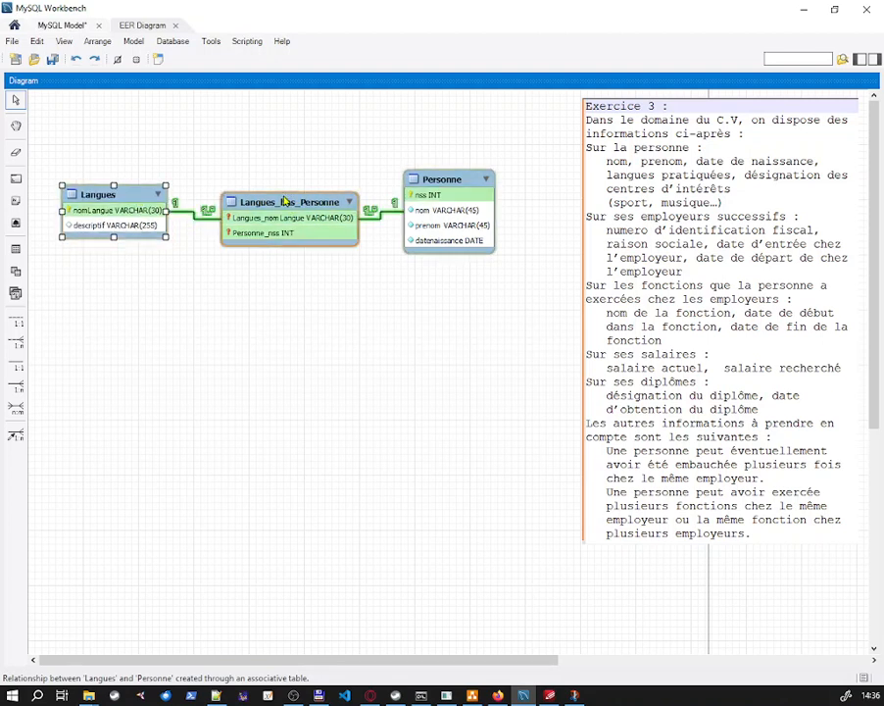
pyautogui.moveTo(291, 207); pyautogui.dragTo(291, 201)
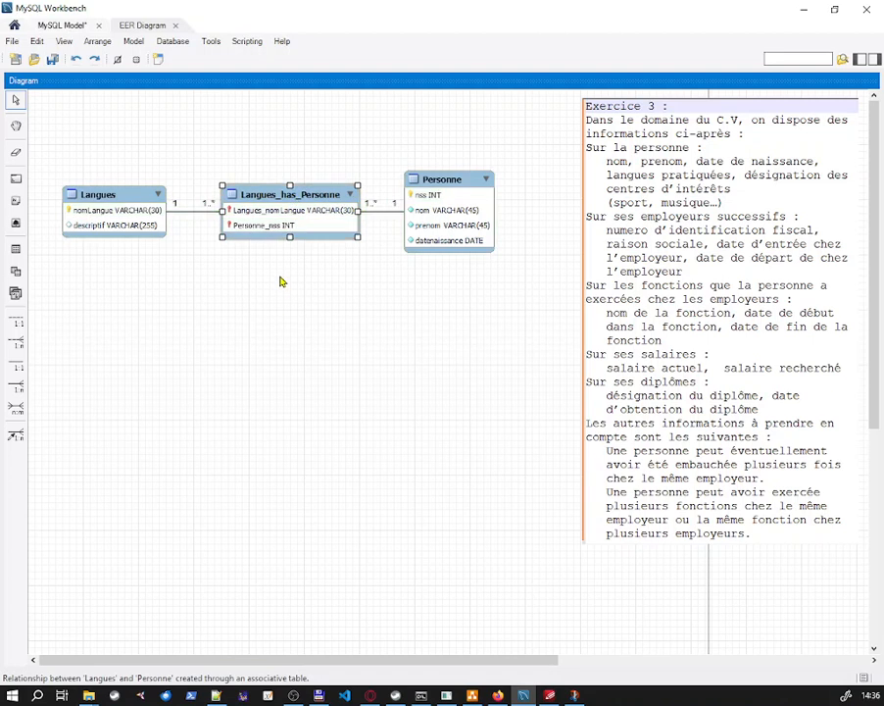
# Rename the associative table to parle and its two key columns to nomLangue and nss.
pyautogui.doubleClick(305, 198)
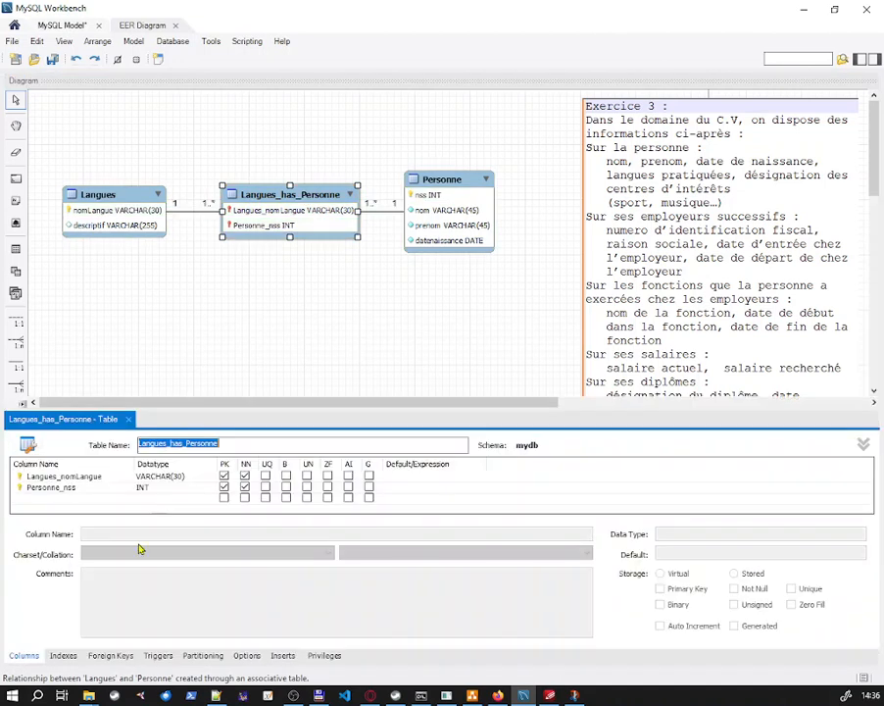
pyautogui.write('parle')
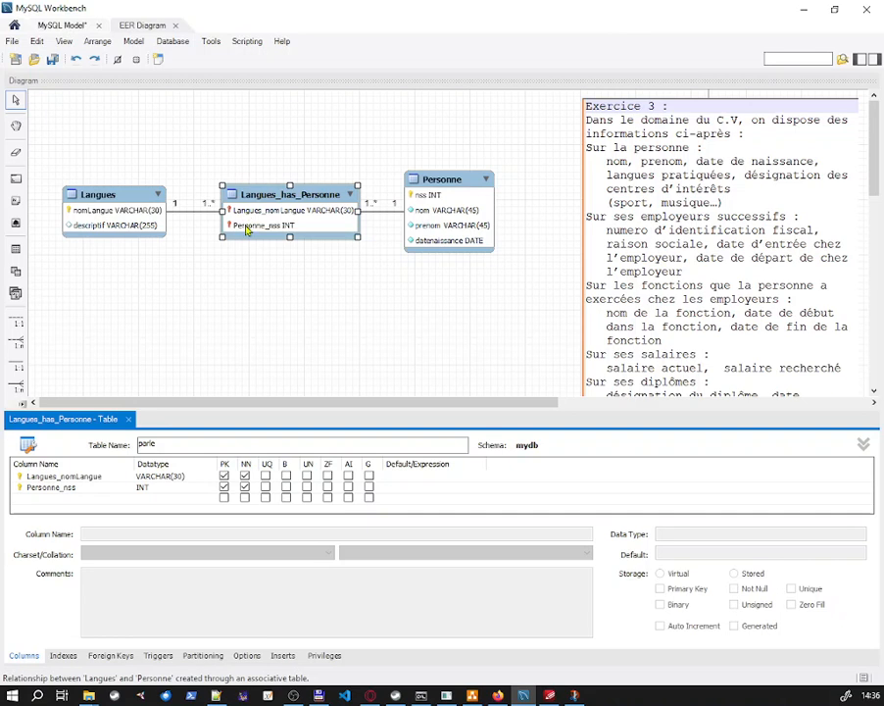
pyautogui.doubleClick(69, 476)
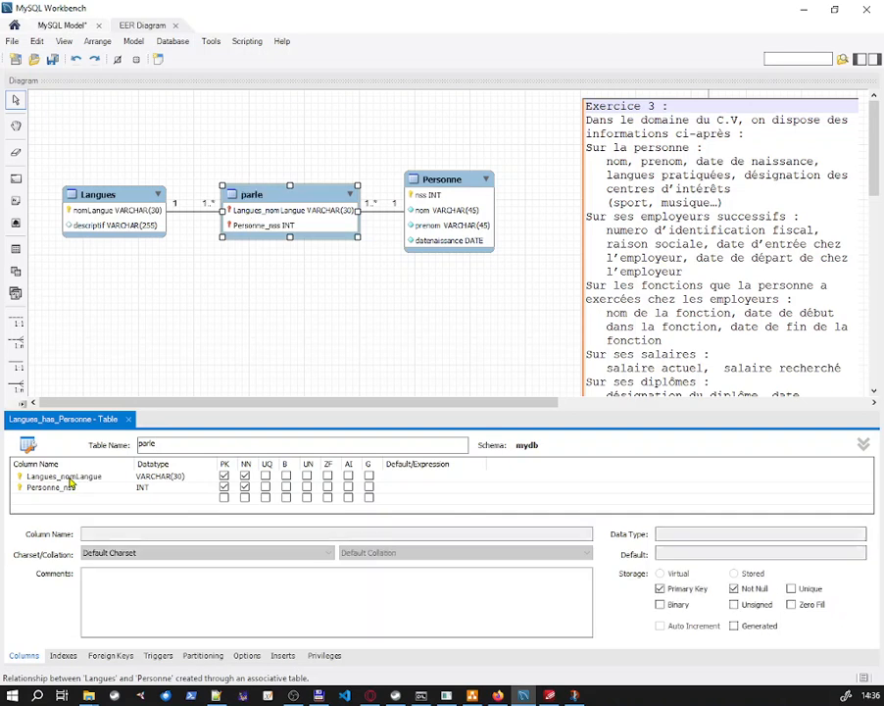
pyautogui.moveTo(60, 477); pyautogui.dragTo(27, 478)
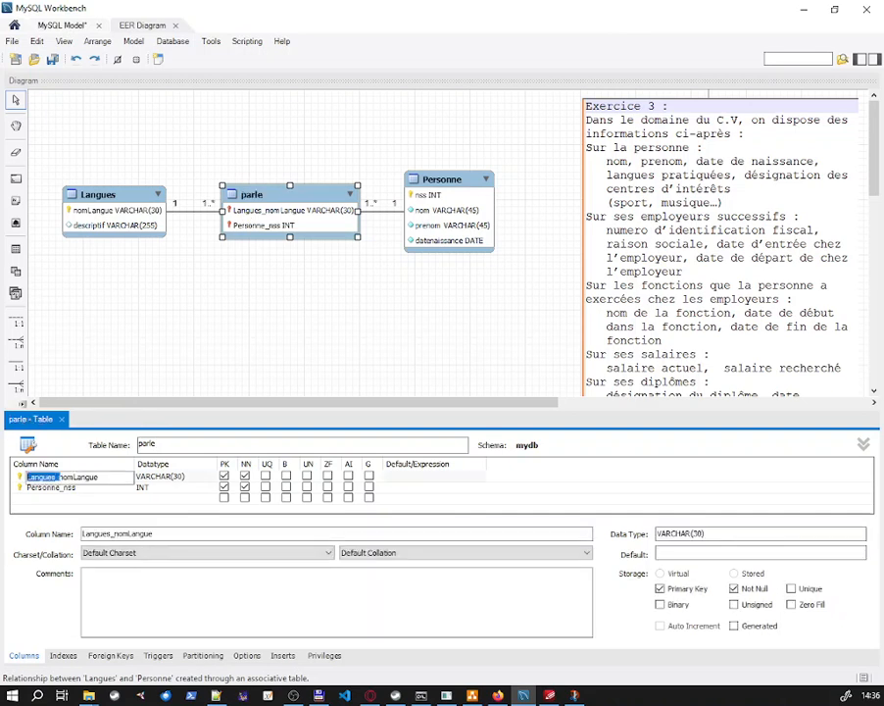
pyautogui.press('BackSpace')
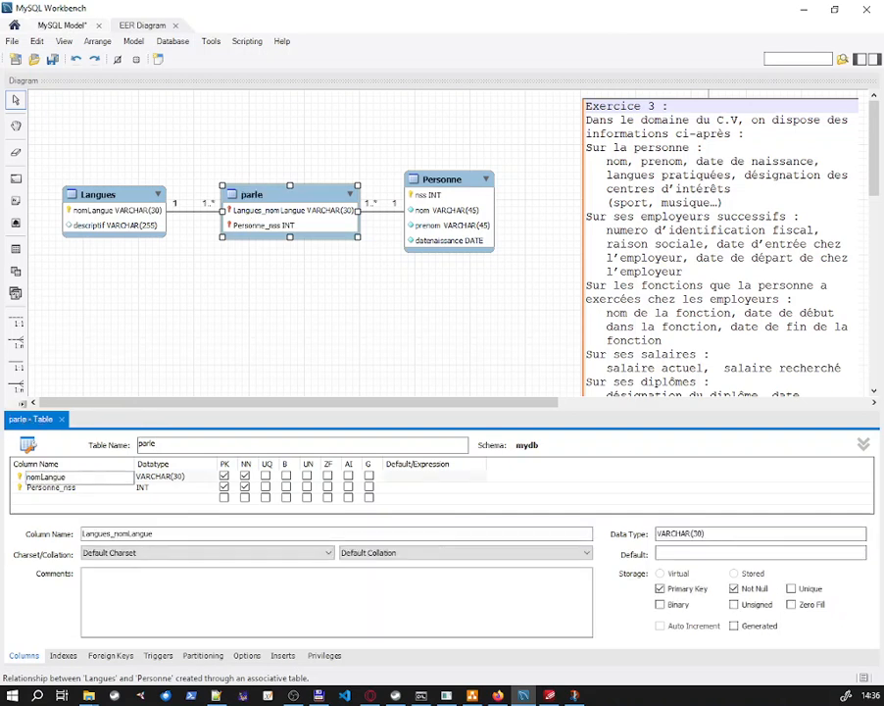
pyautogui.doubleClick(61, 488)
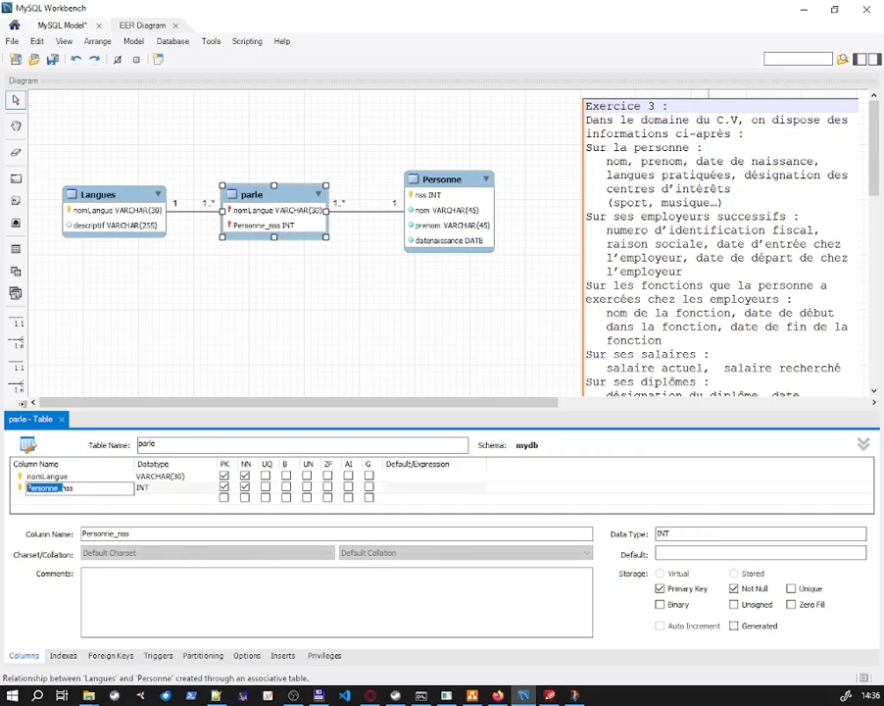
pyautogui.press('BackSpace')
pyautogui.press('Tab')
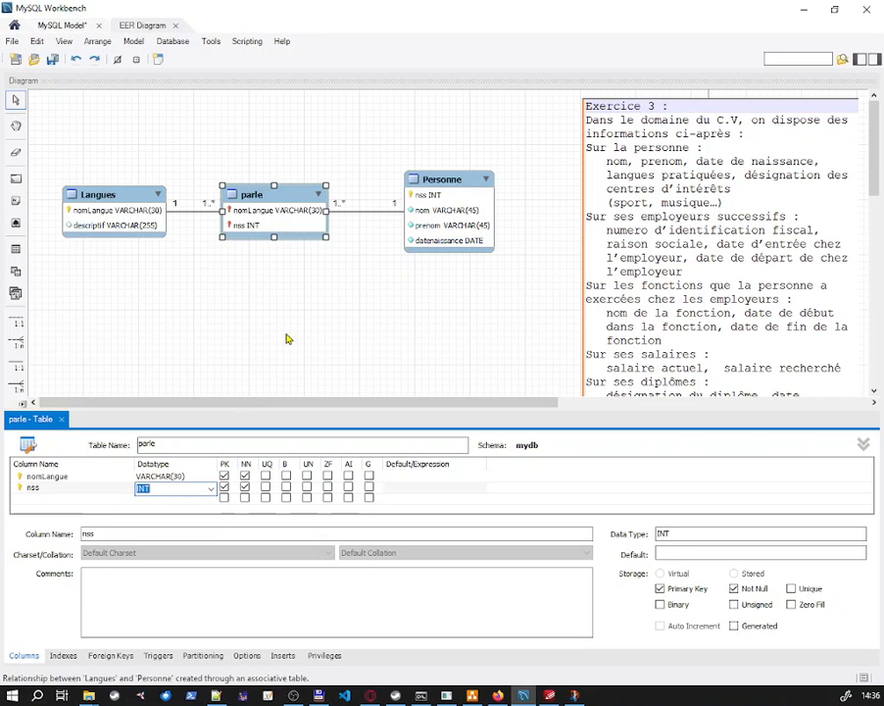
# Make the parle side of the Langues–parle relationship non-mandatory in its foreign key settings.
pyautogui.click(192, 215)
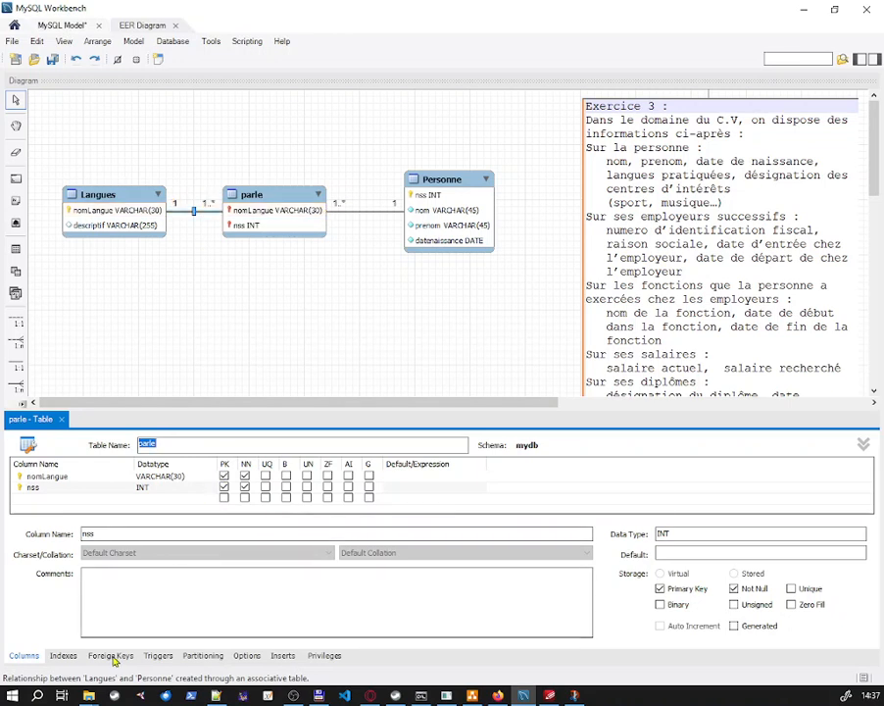
pyautogui.click(186, 215)
pyautogui.doubleClick(189, 217)
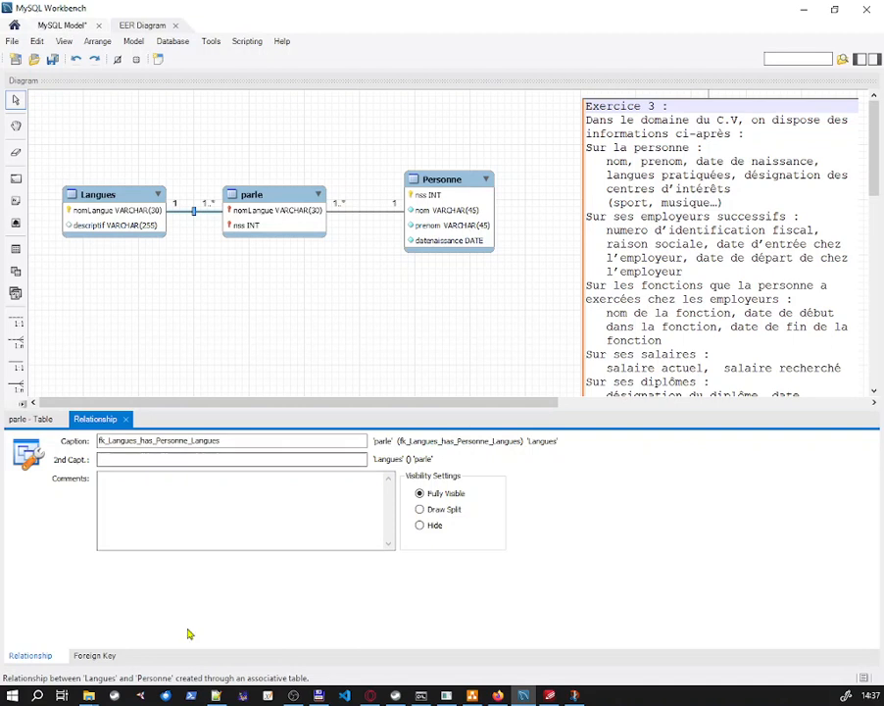
pyautogui.click(86, 655)
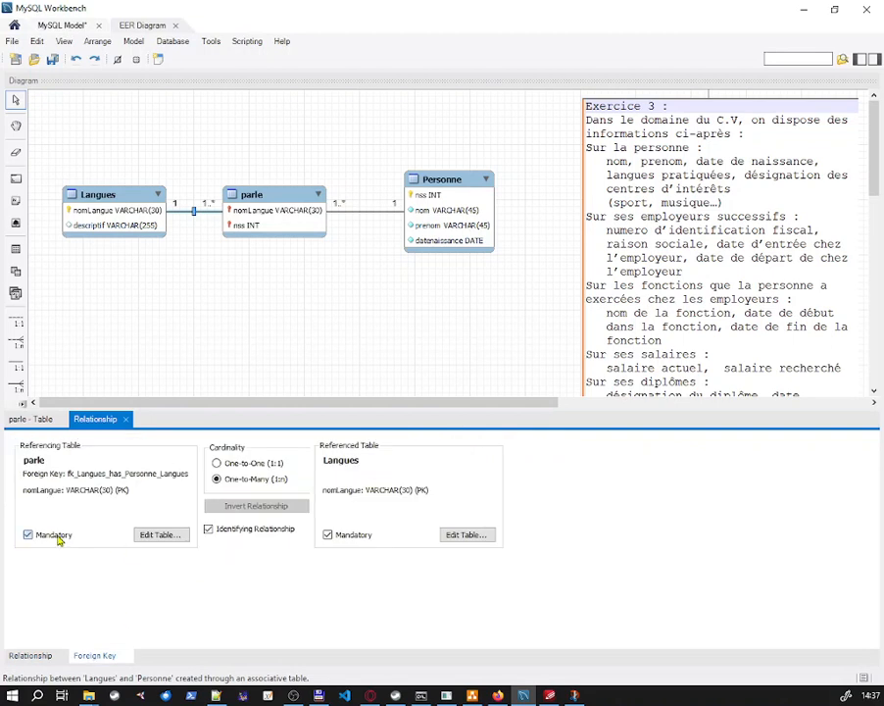
# Make the parle side of the parle–Personne relationship non-mandatory, keeping the Personne side mandatory.
pyautogui.doubleClick(363, 216)
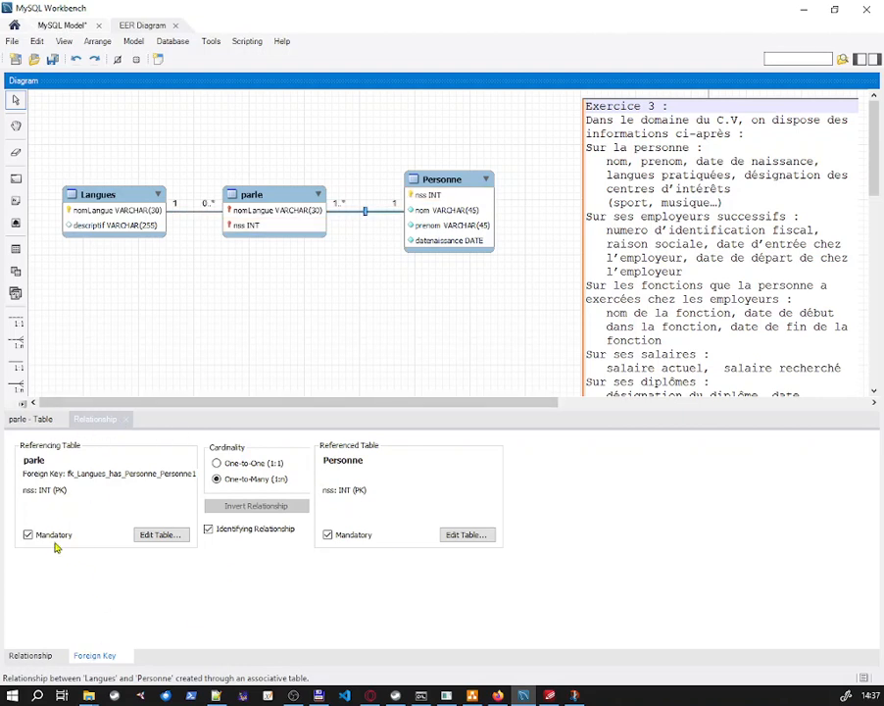
pyautogui.click(337, 538)
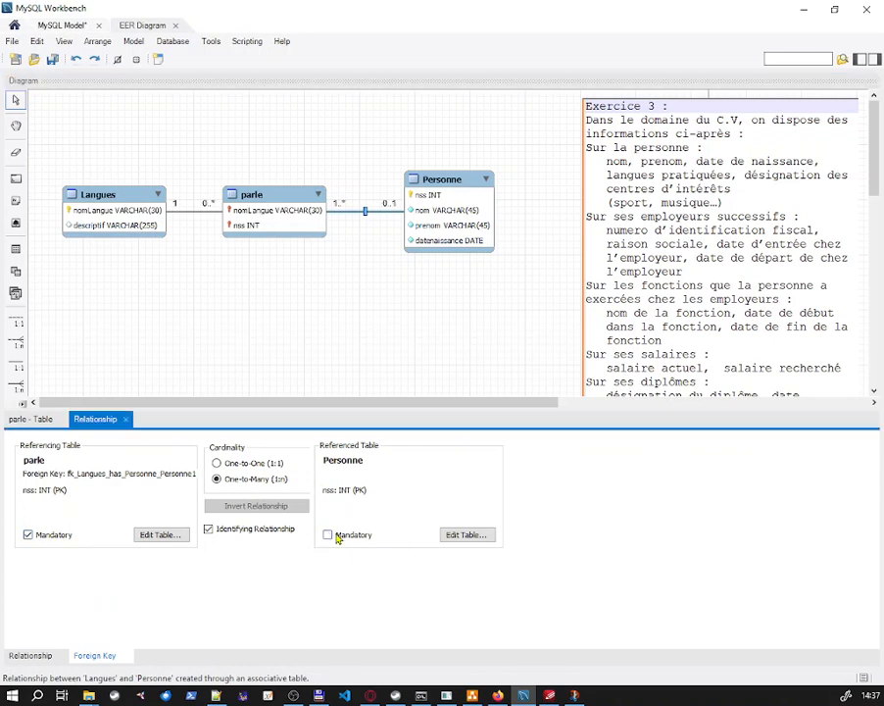
pyautogui.click(63, 536)
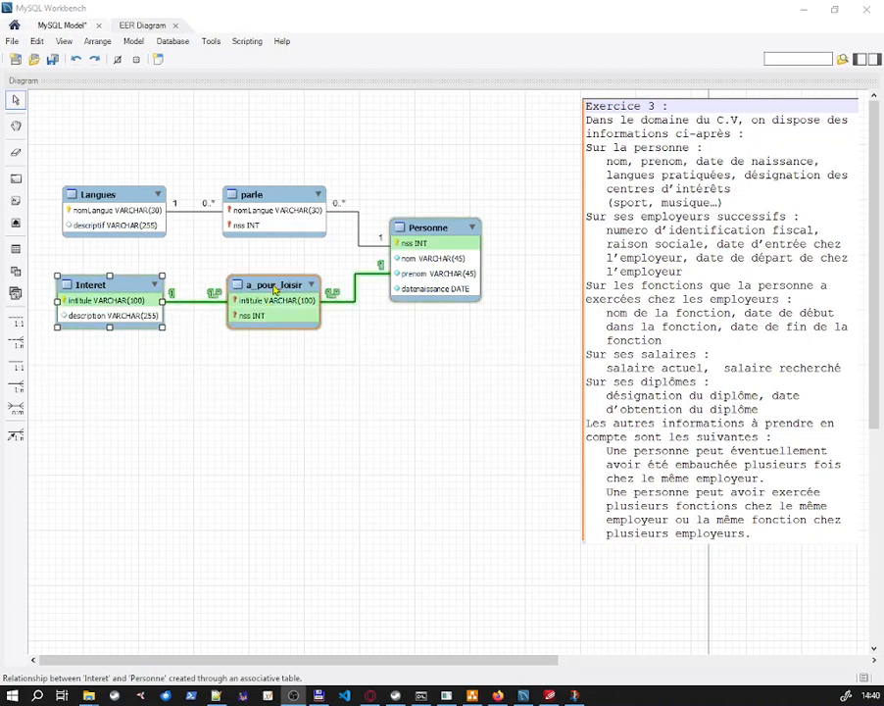
# Make the a_pour_loisir side non-mandatory in its relationships with Interet and Personne, and close the relationship editor.
pyautogui.doubleClick(199, 303)
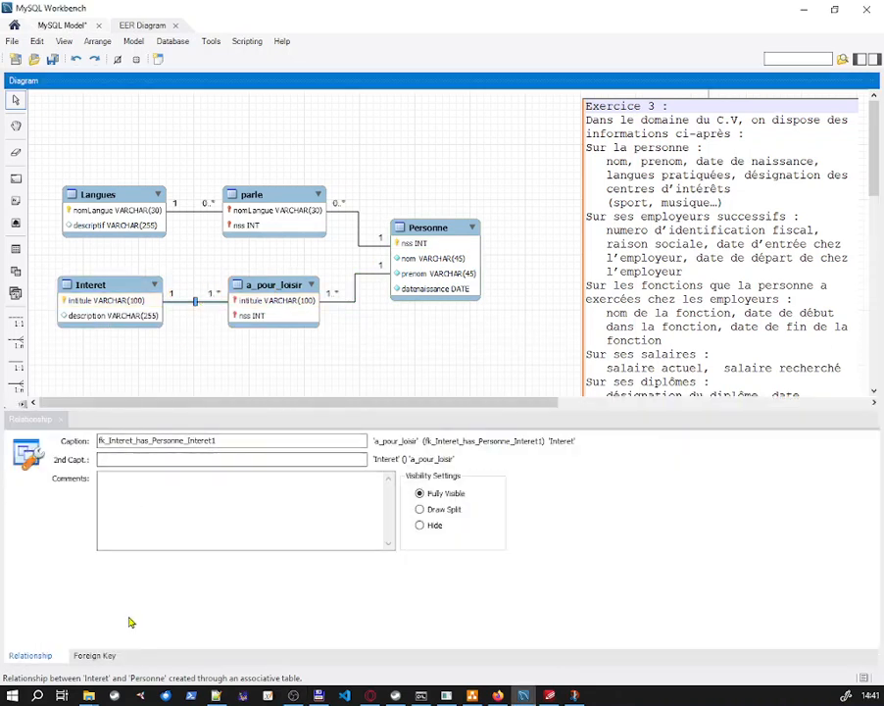
pyautogui.click(94, 654)
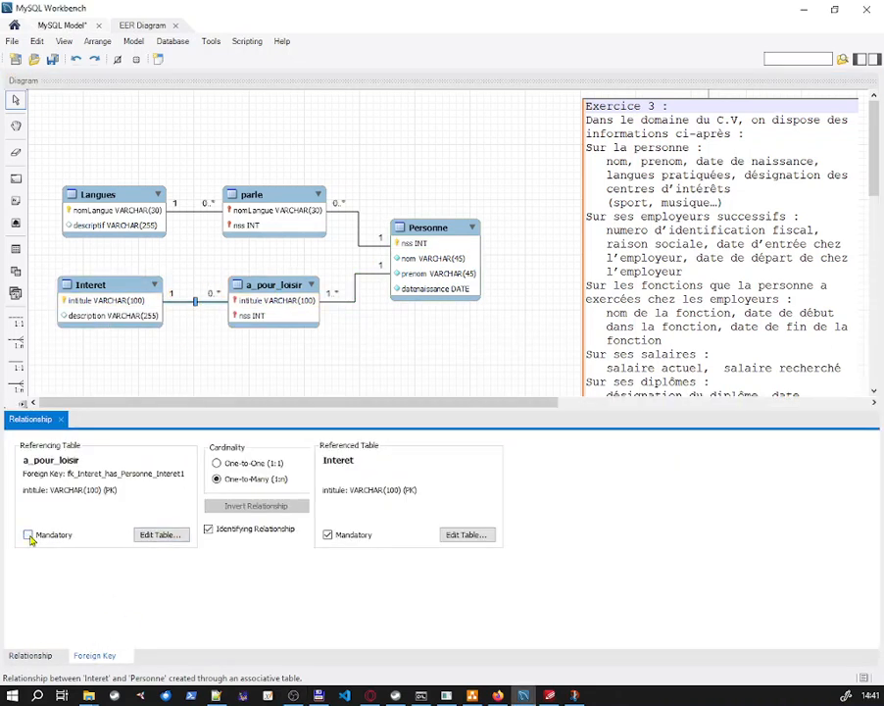
pyautogui.click(331, 296)
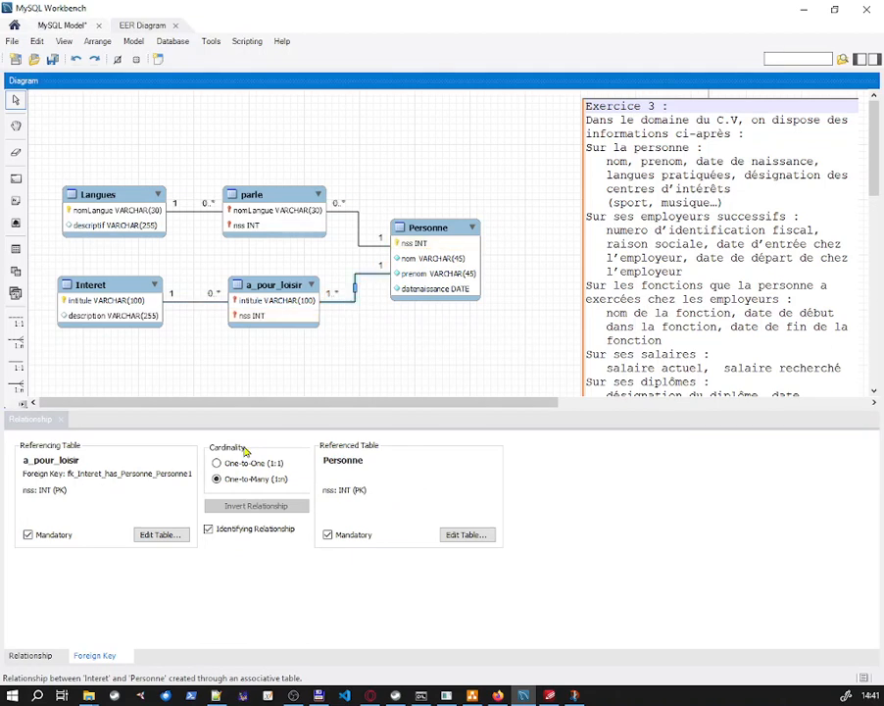
pyautogui.click(47, 541)
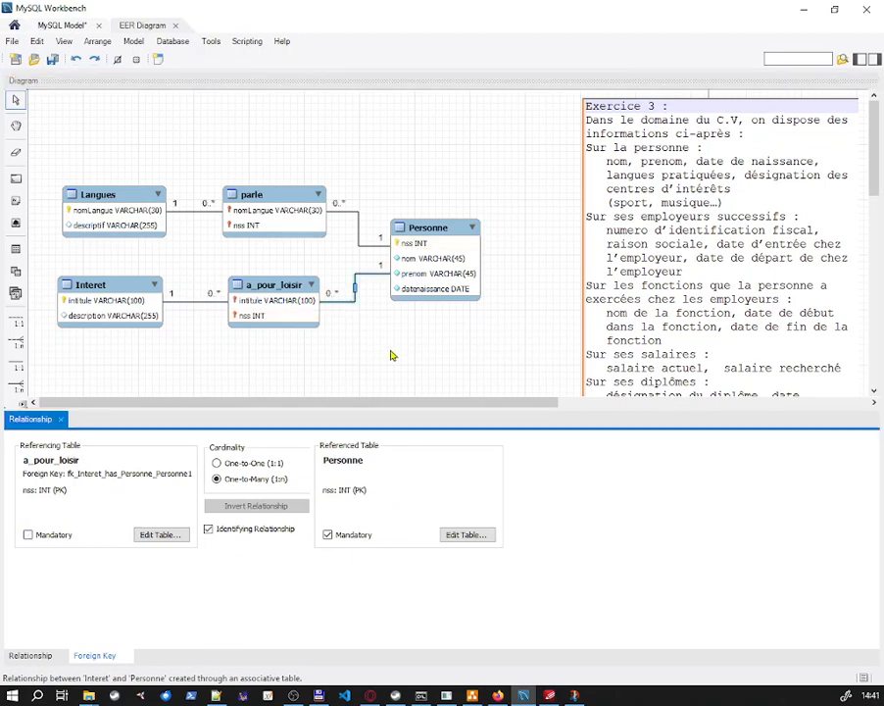
pyautogui.click(61, 419)
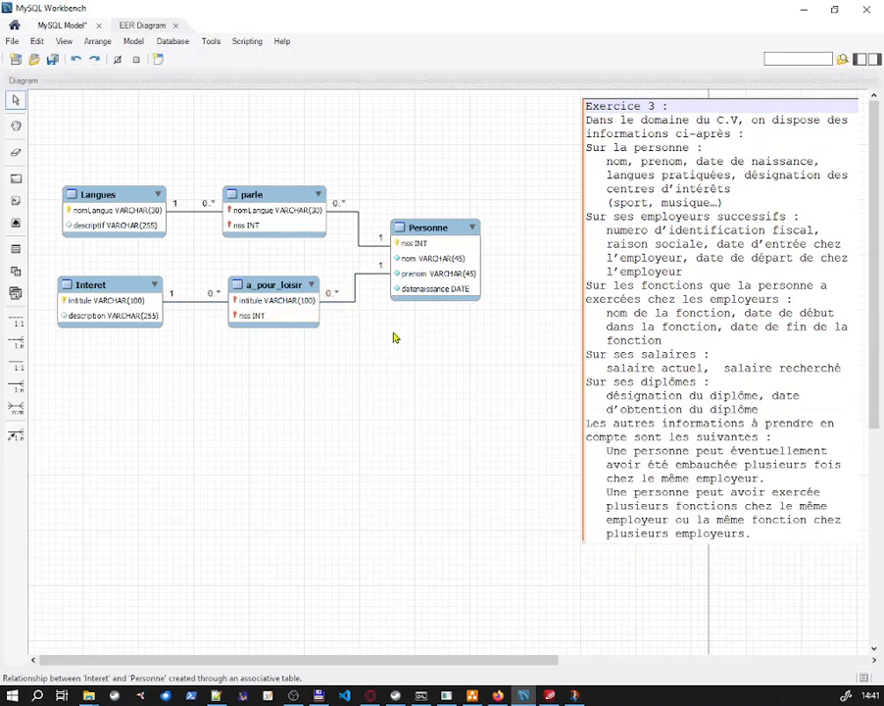